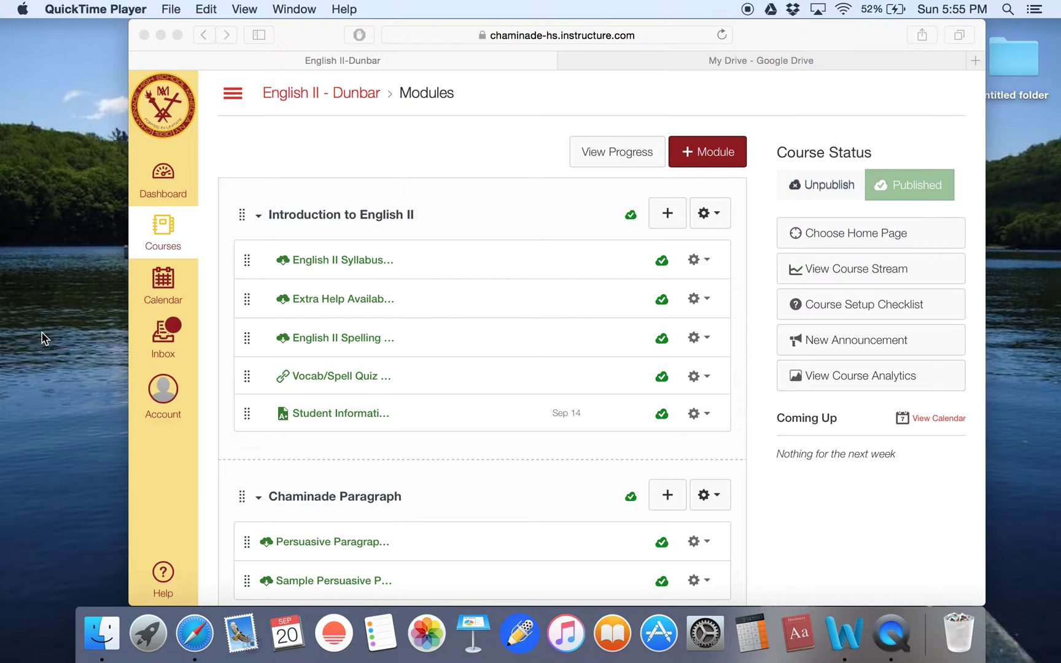
Preview Extra Help Availability 2015-2016.pdf from the Introduction to English II module in Safari
click(326, 298)
click(326, 298)
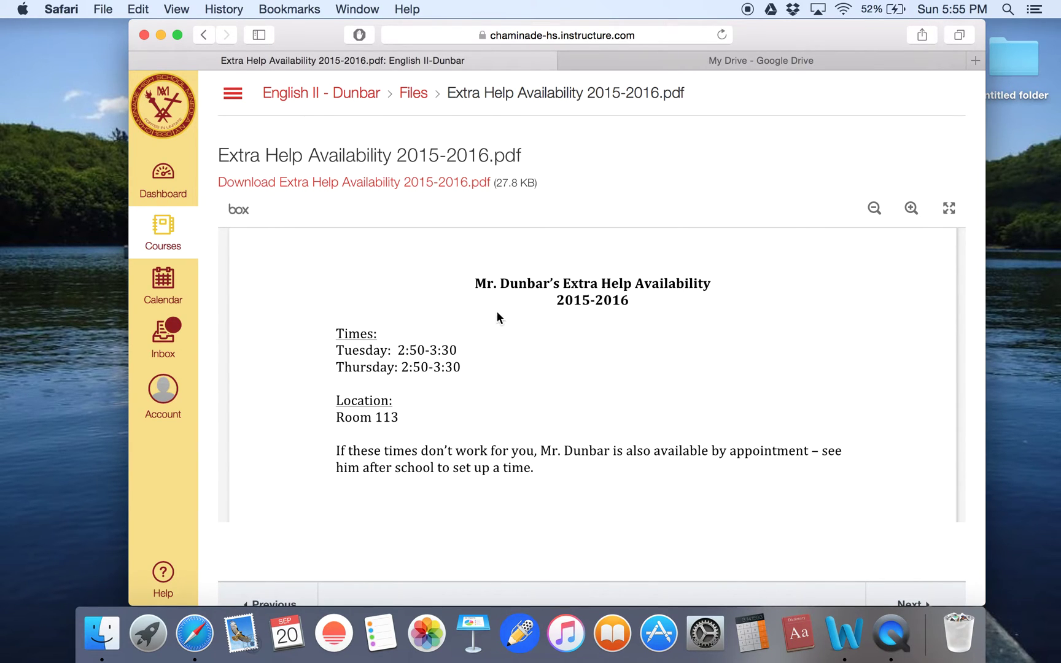
click(417, 350)
drag(584, 294, 629, 301)
click(598, 304)
click(233, 94)
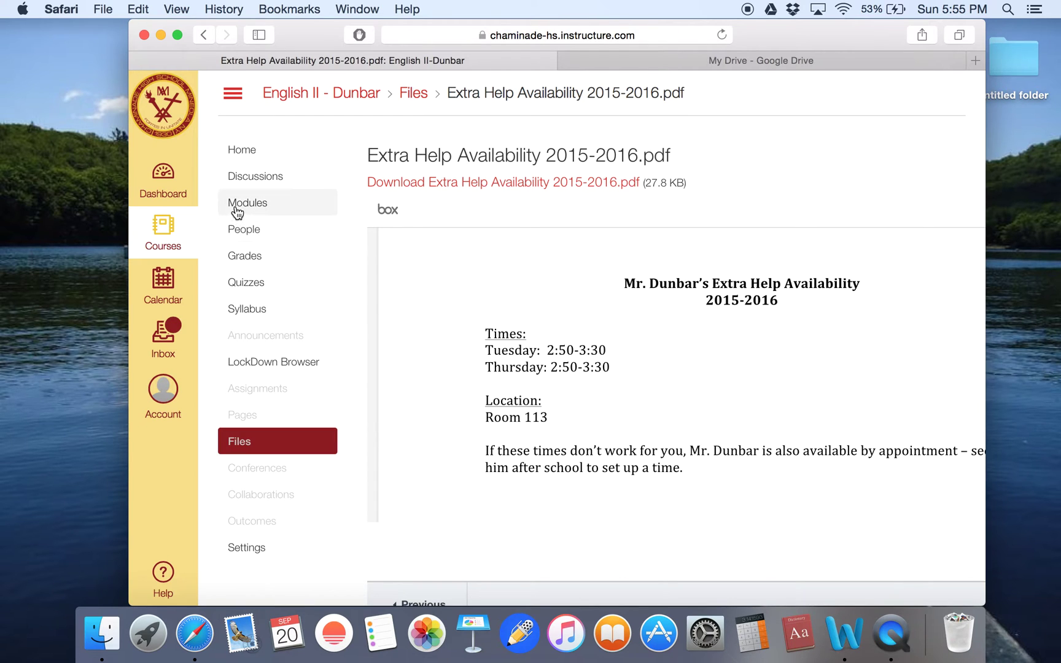
Go to the course Modules page and review the Extra Help item's actions without changing anything
click(235, 205)
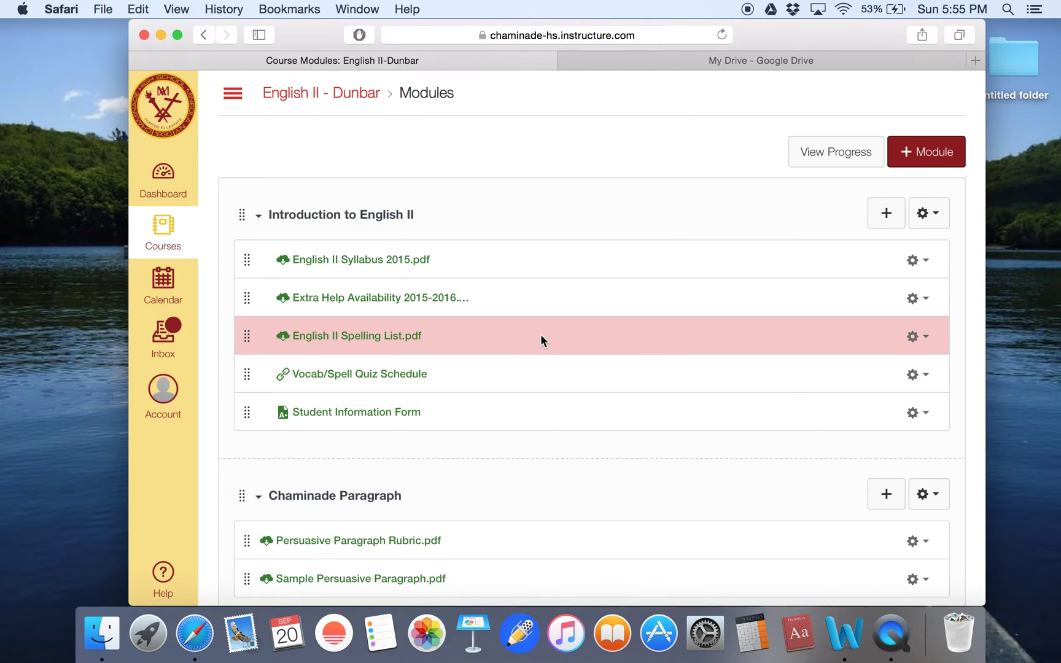
click(925, 305)
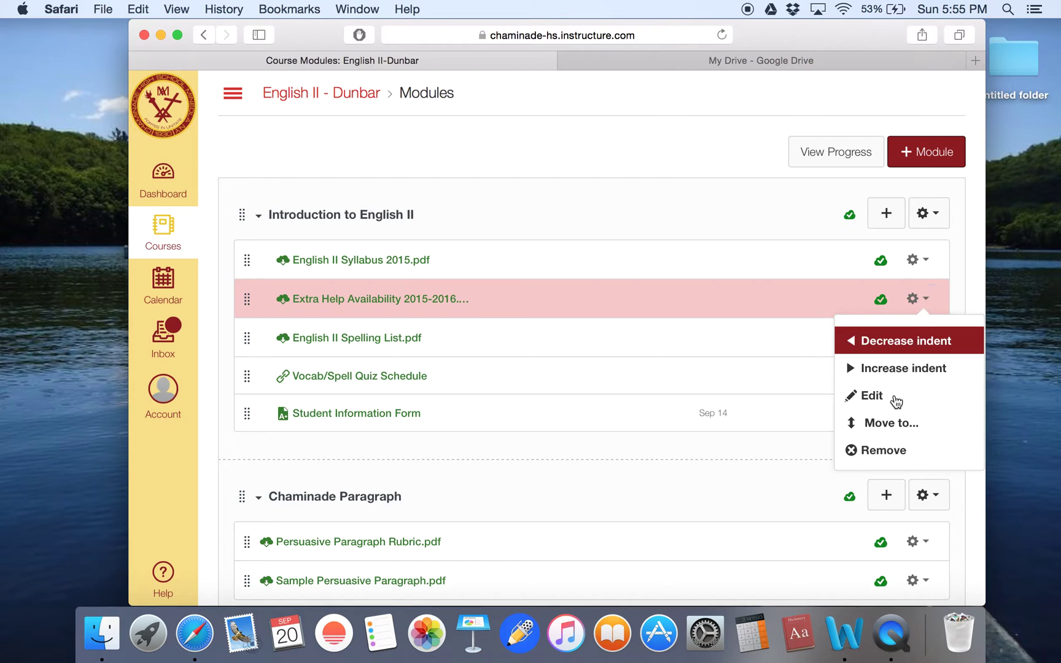
click(507, 138)
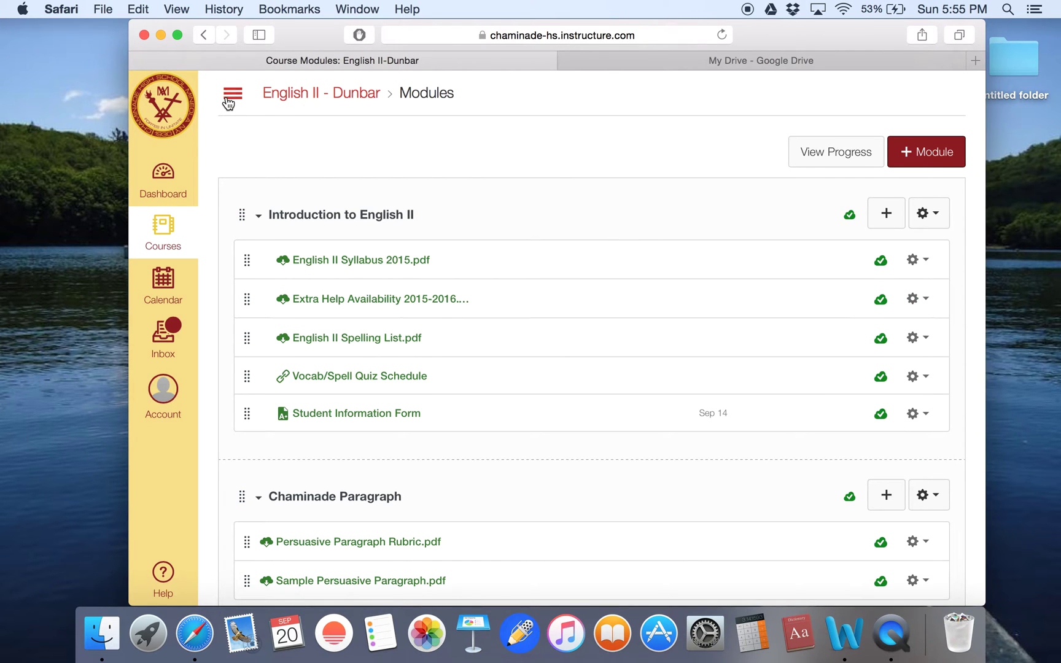
click(233, 93)
Open the Introductory Materials folder in Files, review the Extra Help file's actions, and list courses
click(239, 438)
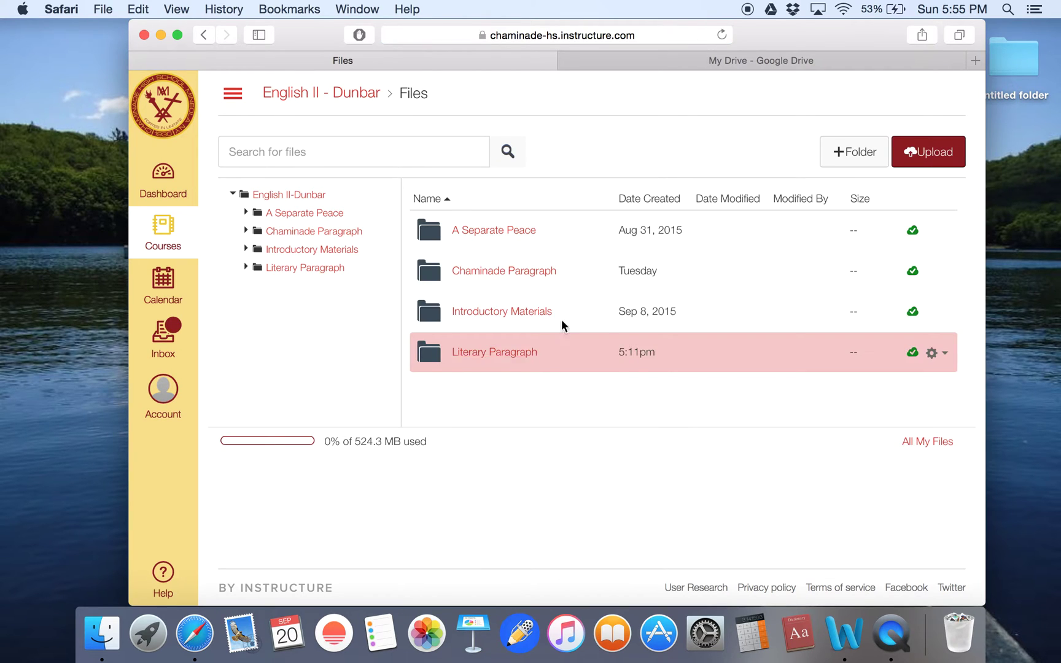
click(496, 329)
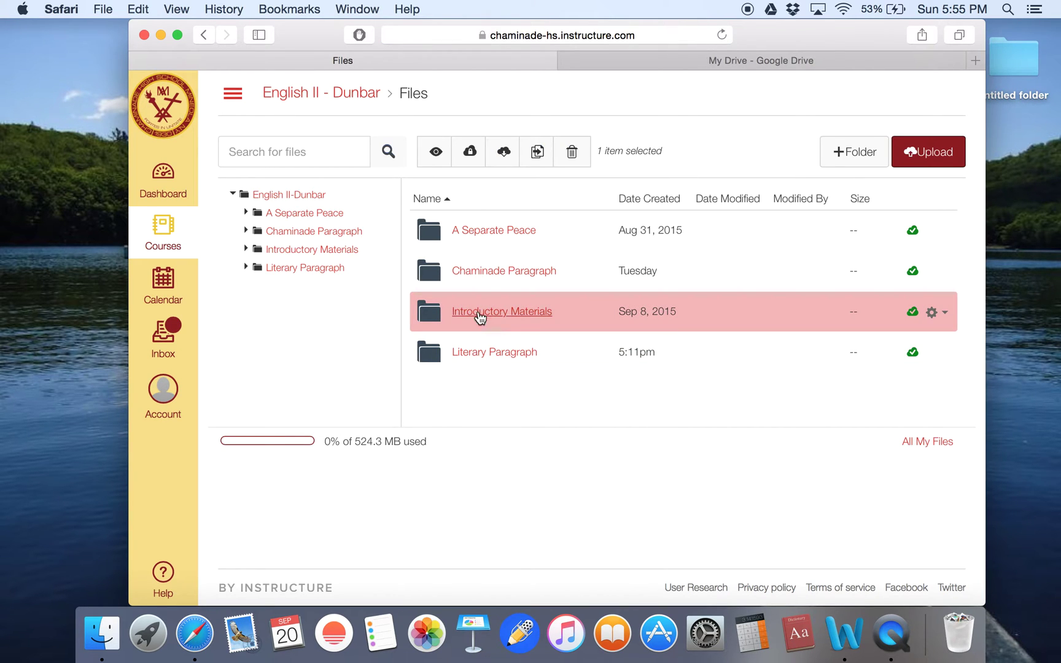
click(475, 308)
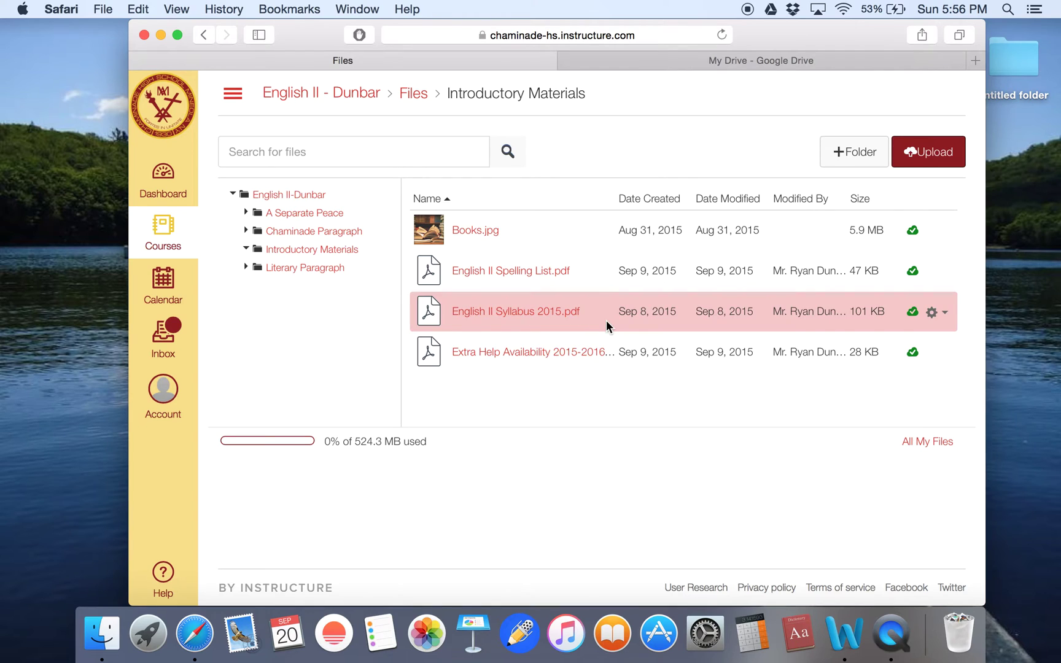
click(933, 353)
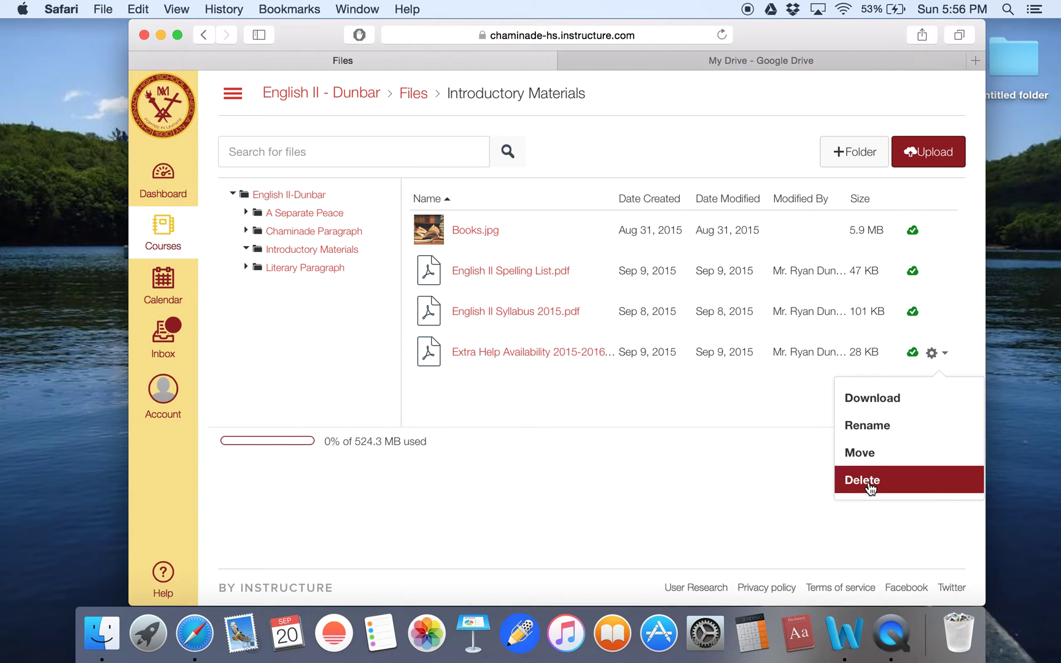
click(728, 468)
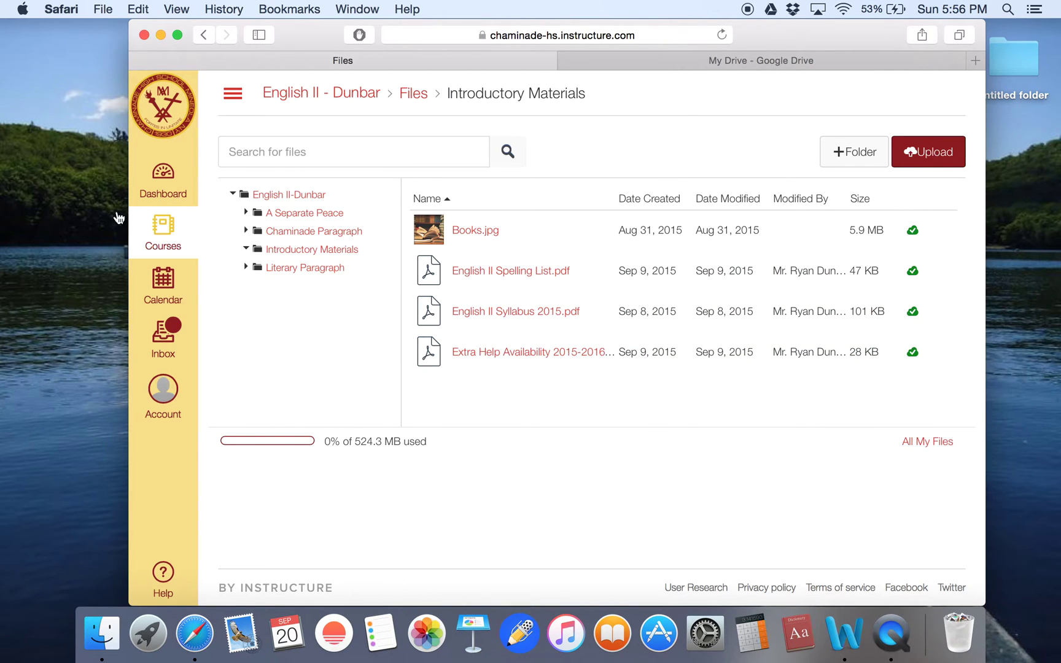
click(165, 236)
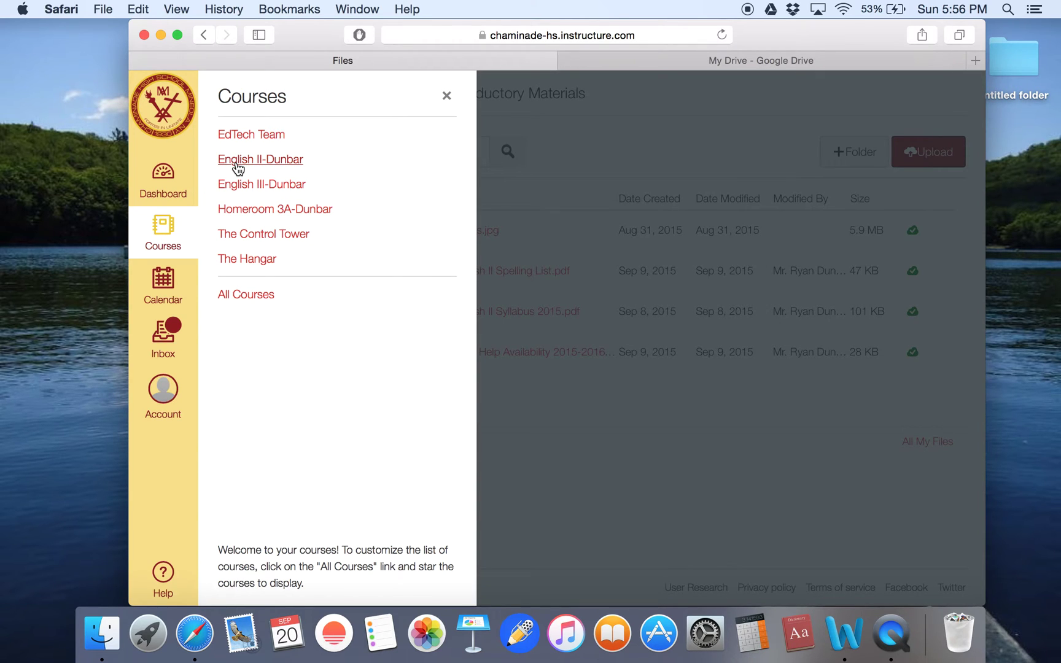
Open the English II-Dunbar course, then go to the Google Drive tab
click(236, 161)
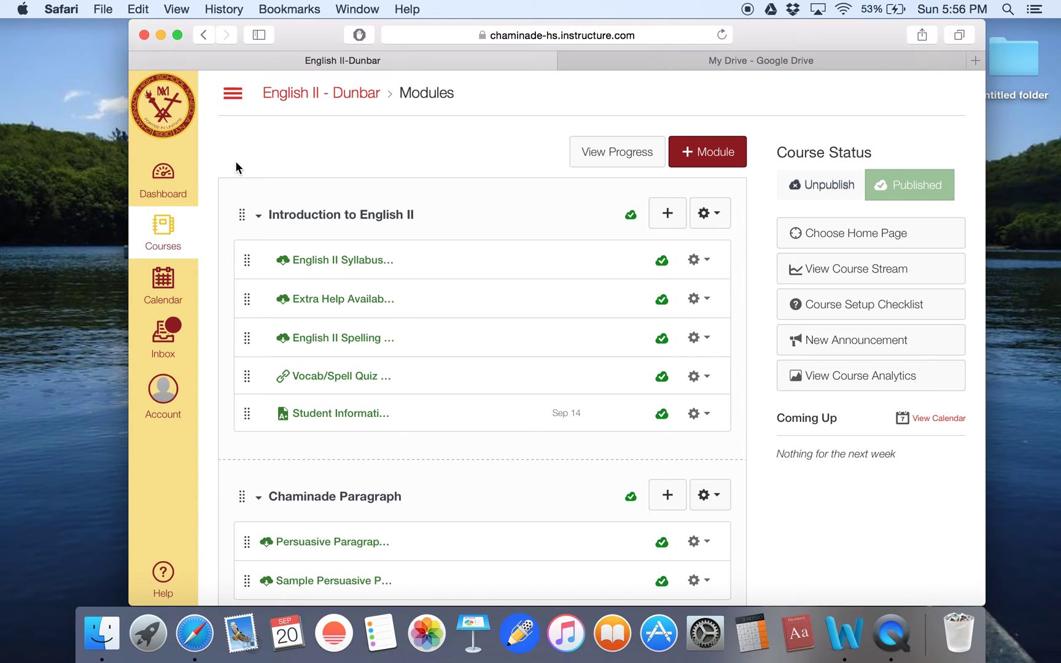
click(637, 59)
Create a new blank Google Docs document from My Drive's NEW menu
click(572, 35)
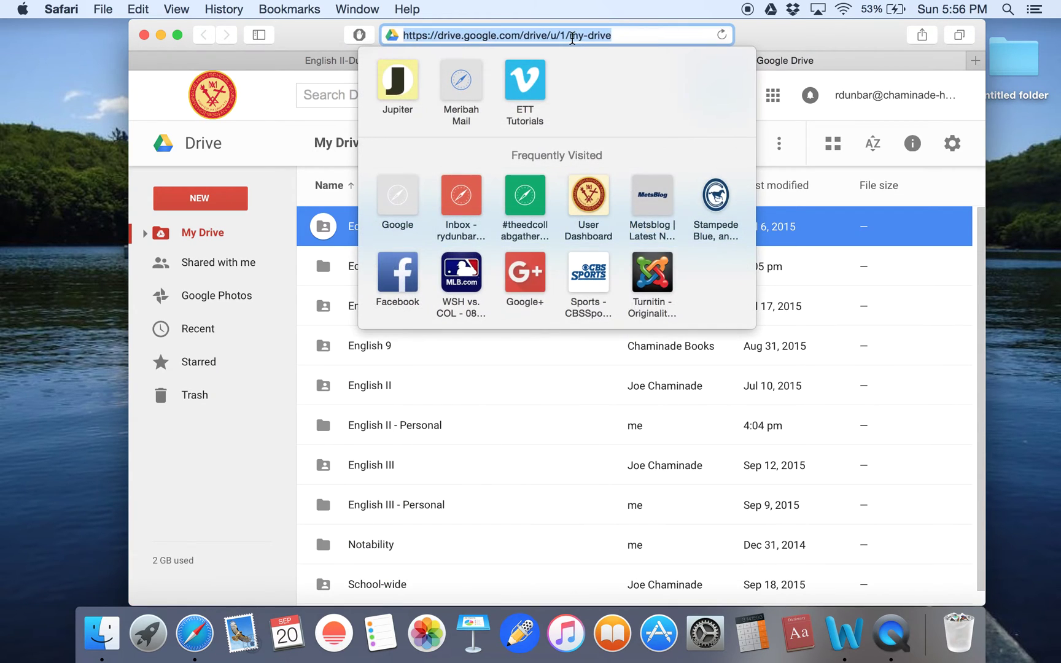
key(Escape)
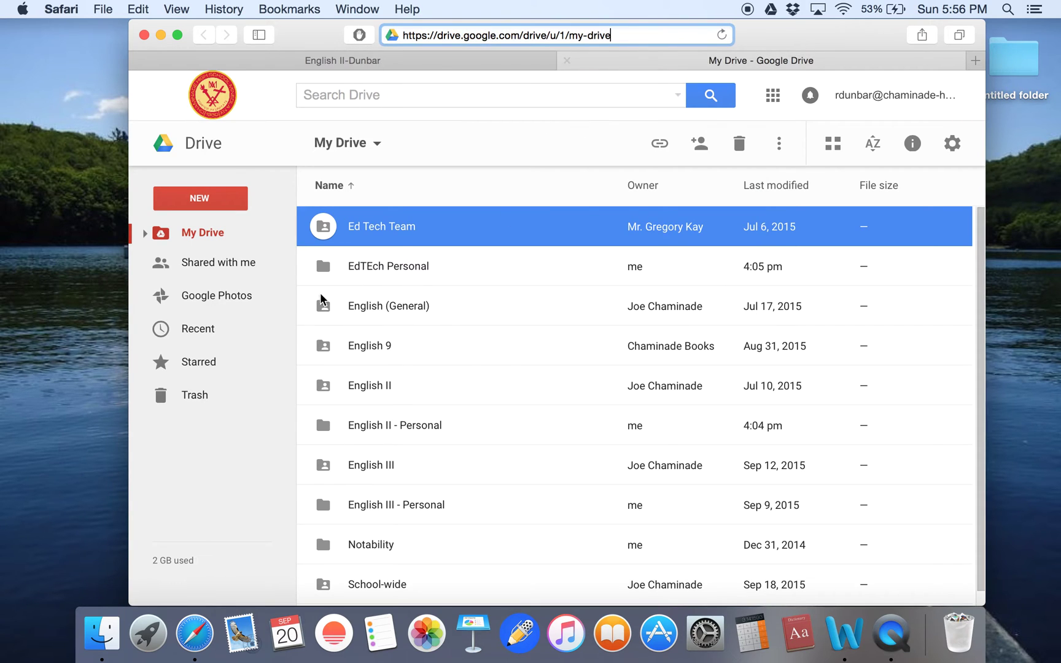
click(199, 209)
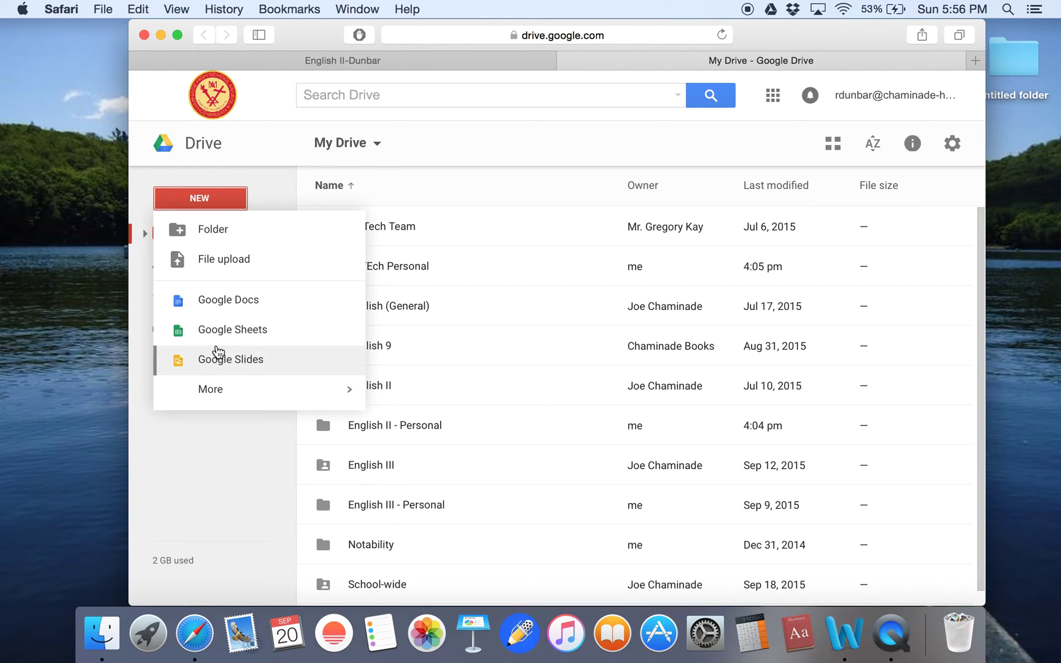
click(219, 307)
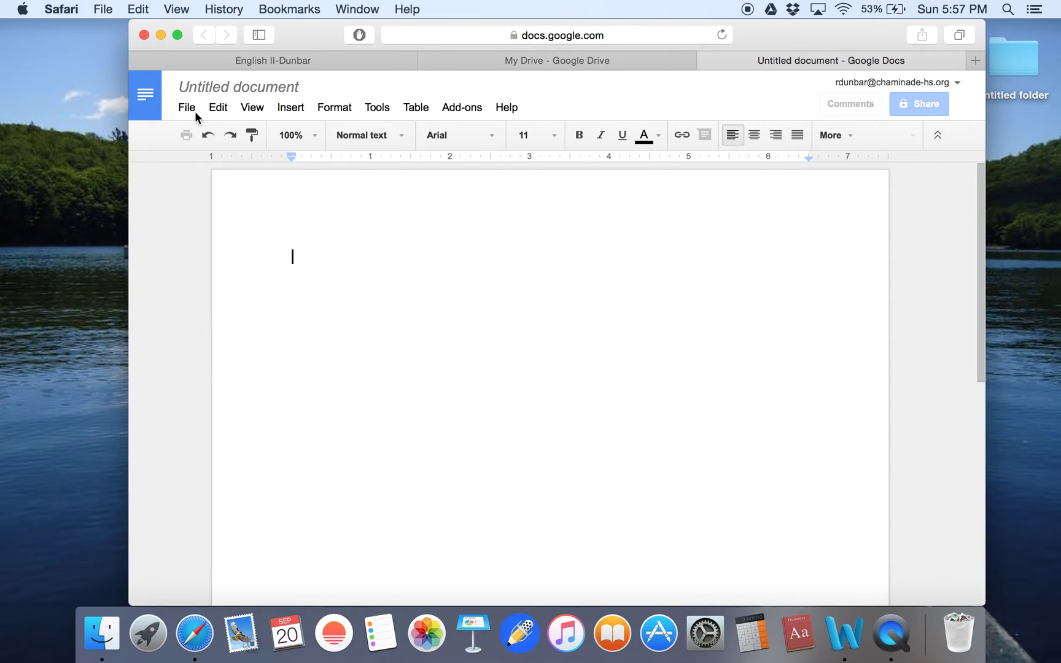
Rename the untitled document to 'Extra Help'
click(221, 88)
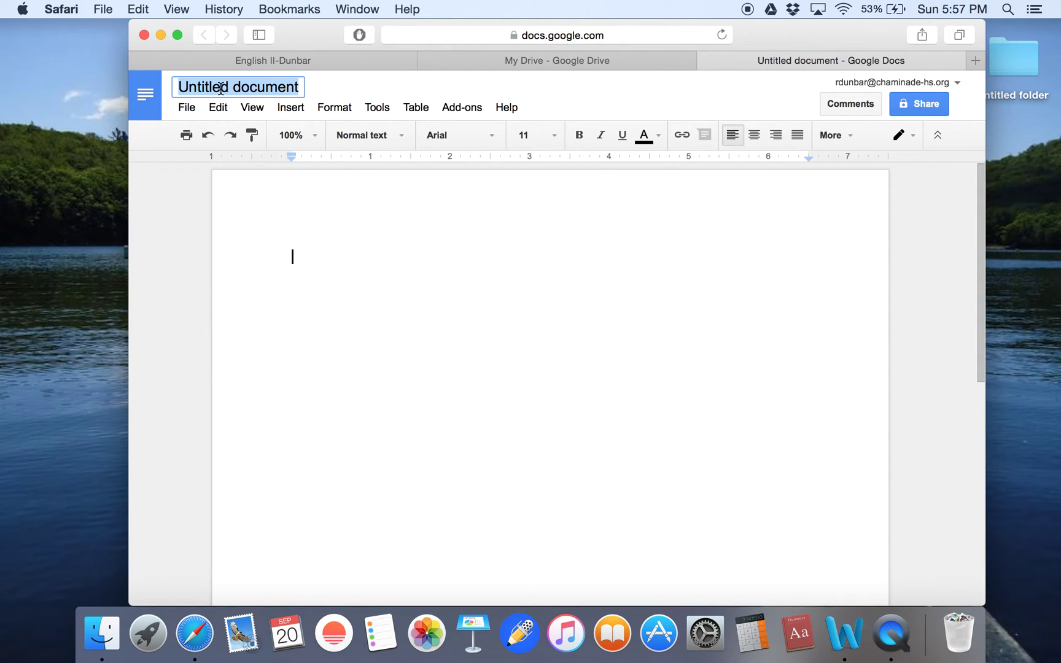
text(Extra Help)
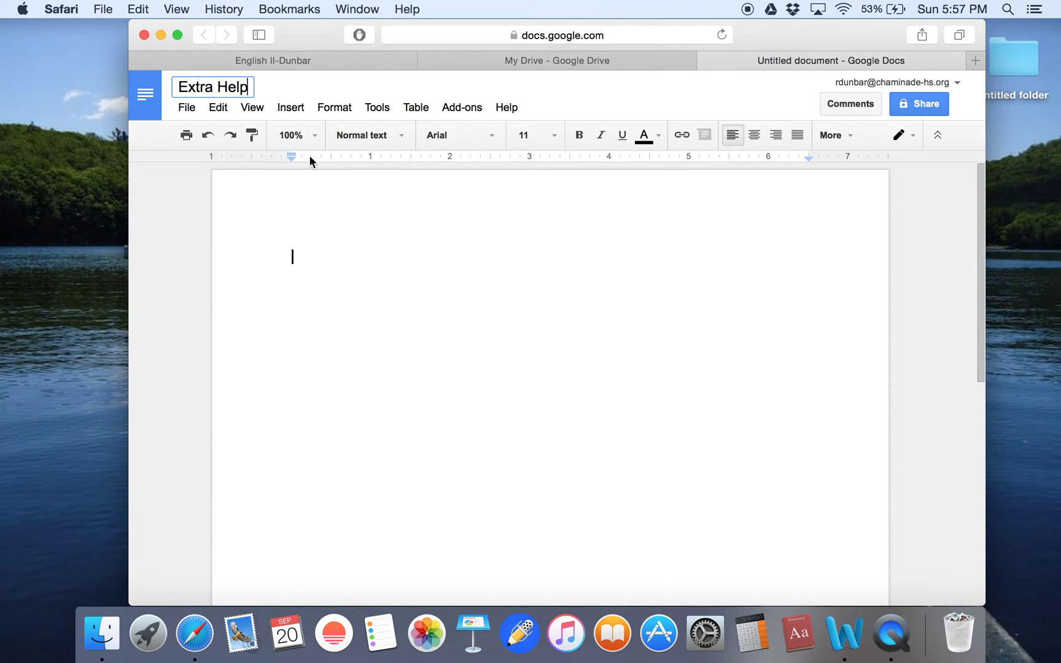
text(Extra)
key(BackSpace)
key(BackSpace)
key(BackSpace)
key(BackSpace)
key(BackSpace)
key(Return)
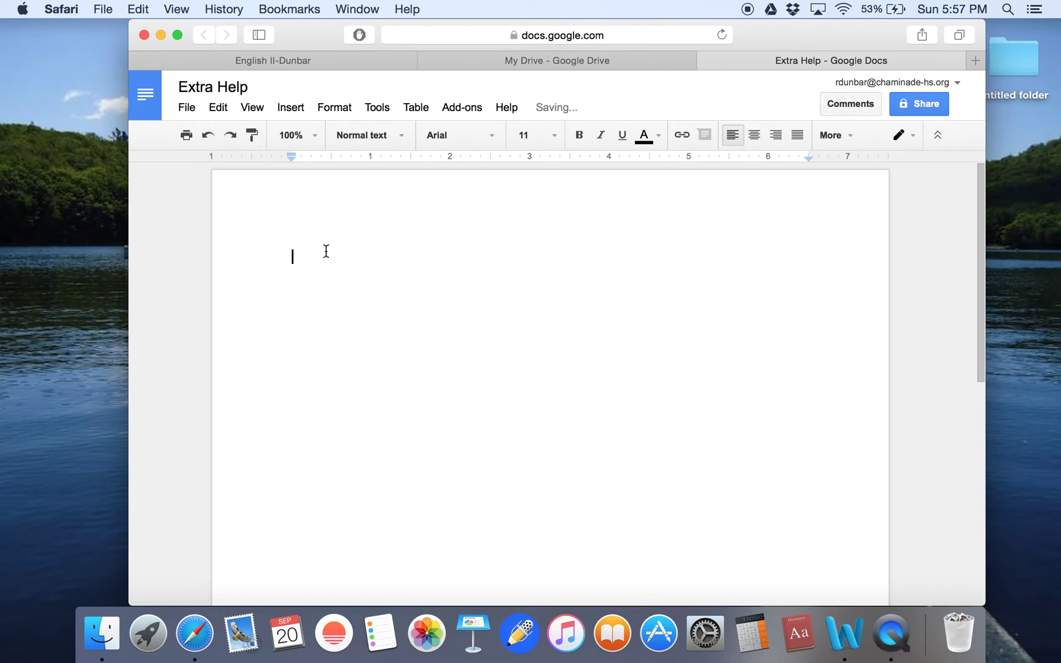
Type 'Mr. Dunbar Extra Help:', 'Monday-Wednesday 2:50-3:30' and 'OR by appt.' on separate lines
text(Mr. Dunbar Extra Help)
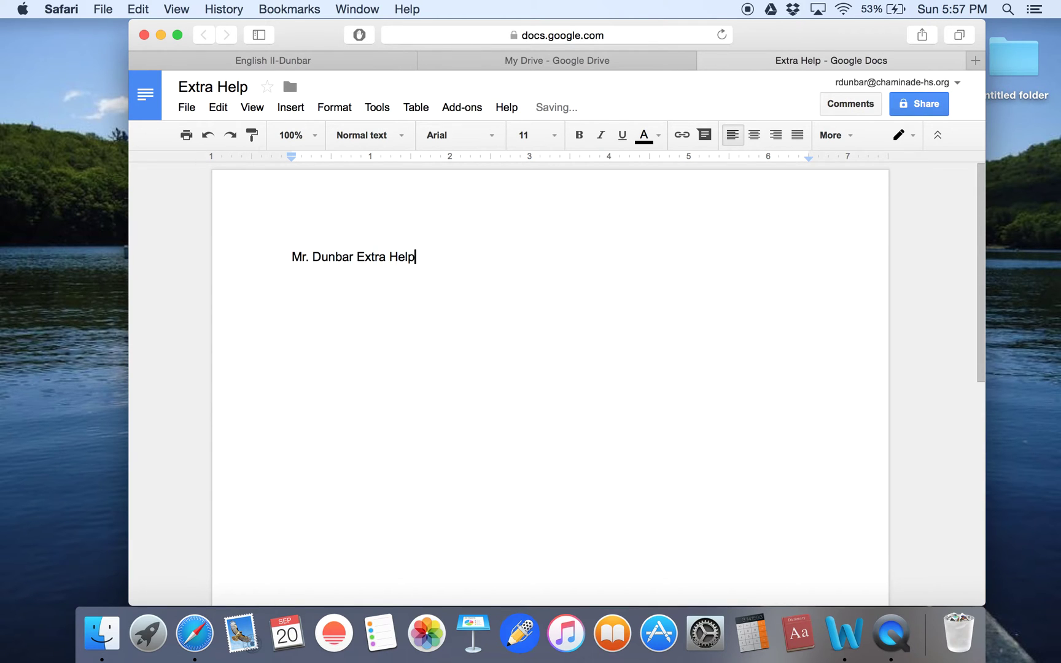
text(:)
key(Return)
key(Return)
text(Monday-Wednes)
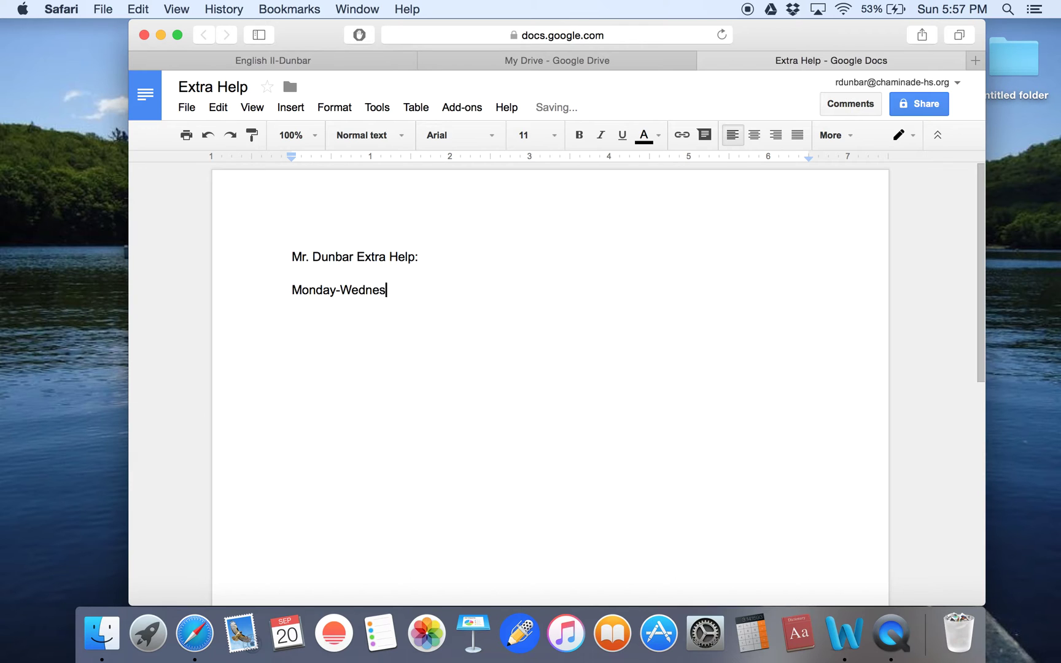
text(day 2:50-3:30)
key(Return)
key(Return)
text(O)
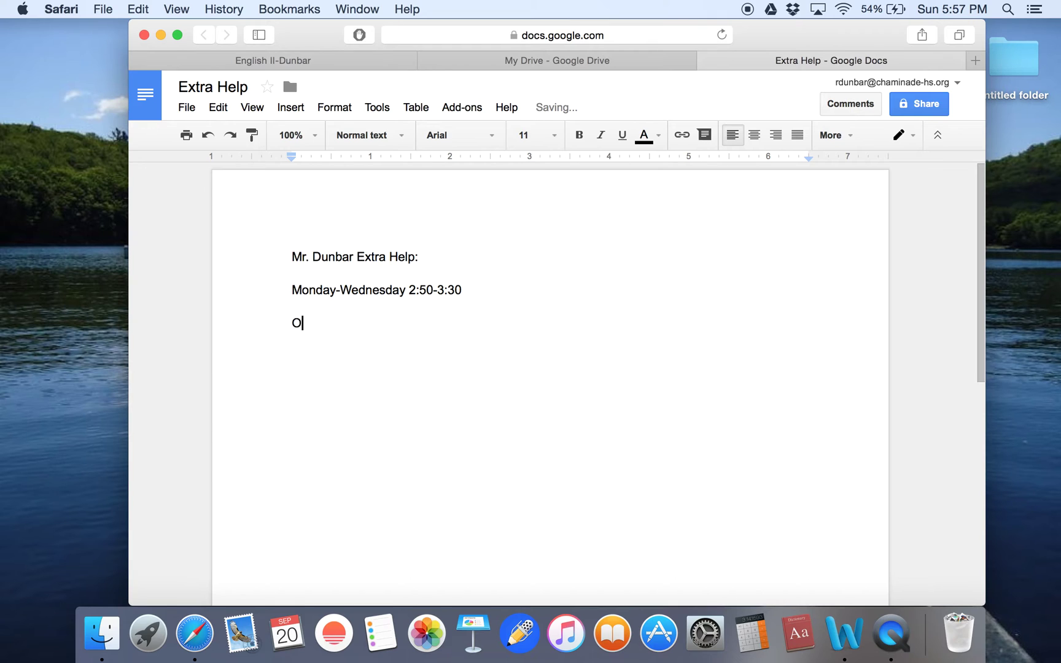
text(E)
key(BackSpace)
text(R by appt.)
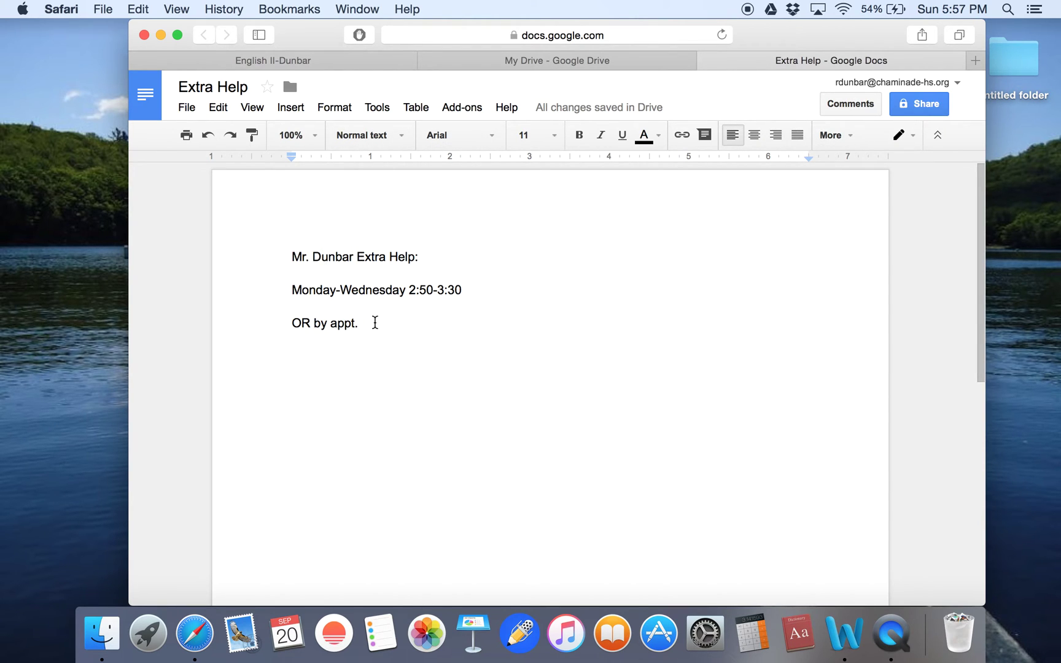
Turn on link sharing so anyone with the link can access the Extra Help document
click(914, 106)
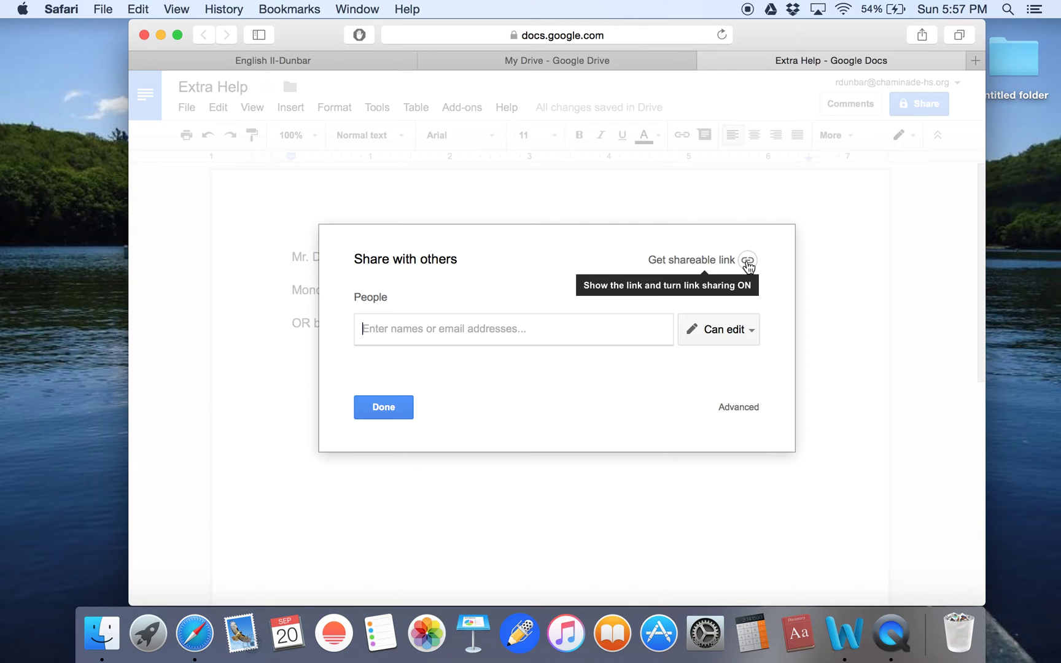
click(747, 261)
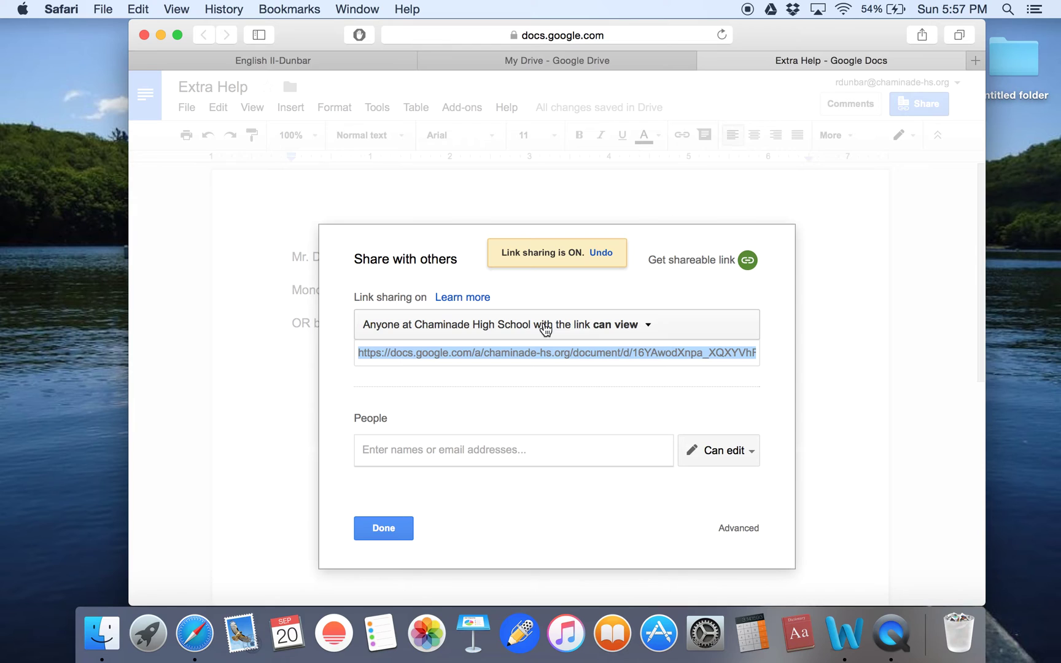
click(621, 331)
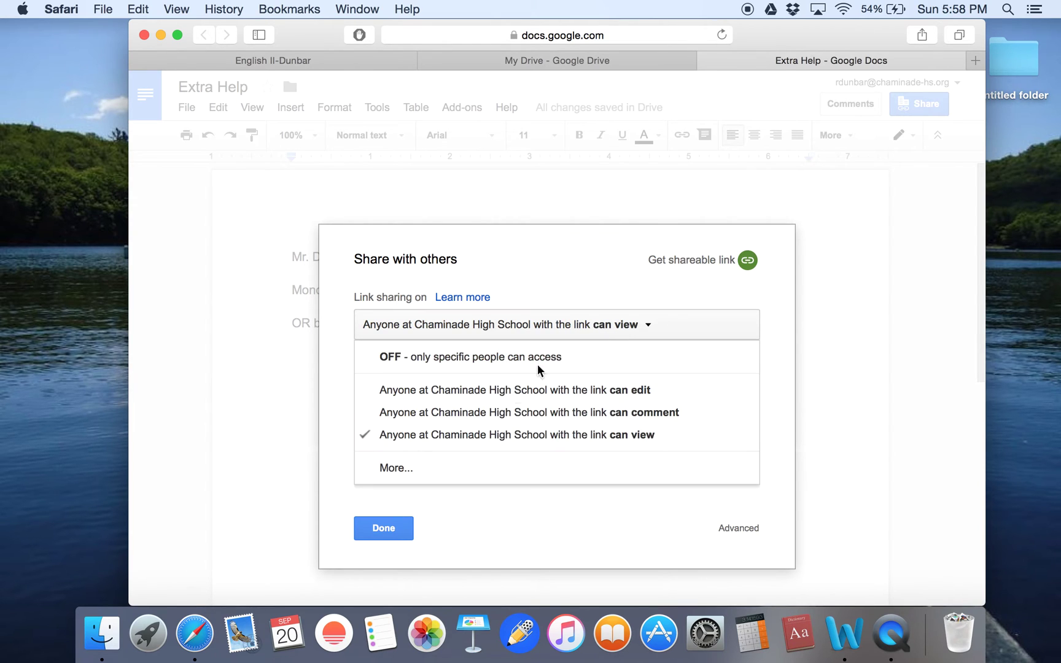
click(402, 471)
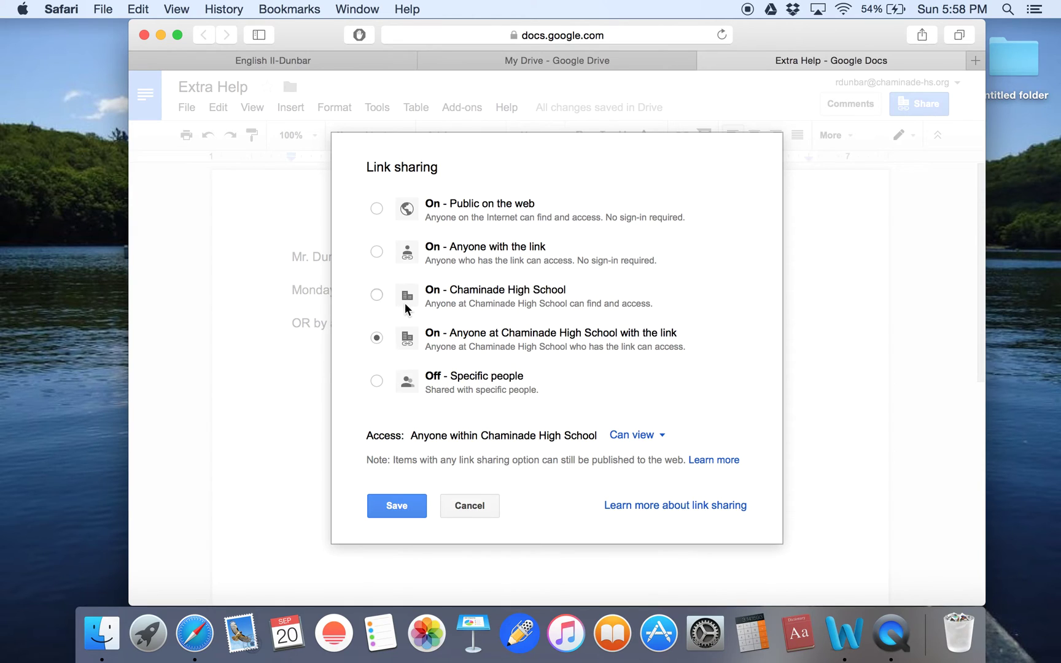
click(376, 252)
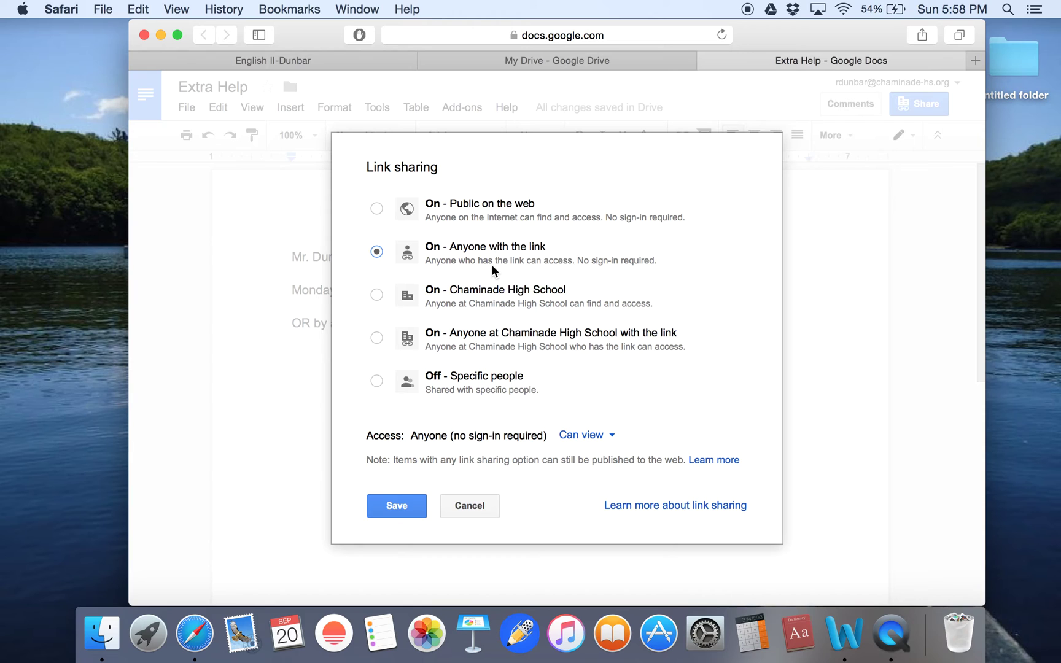
click(386, 511)
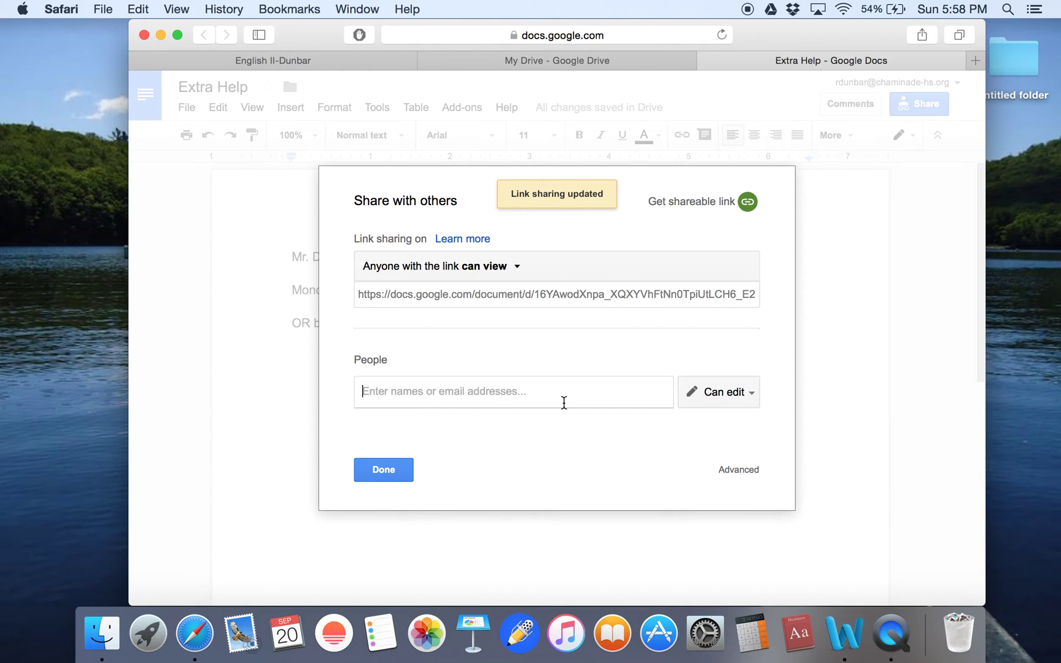
Copy the document's shareable link and return to the Canvas English II modules
click(427, 293)
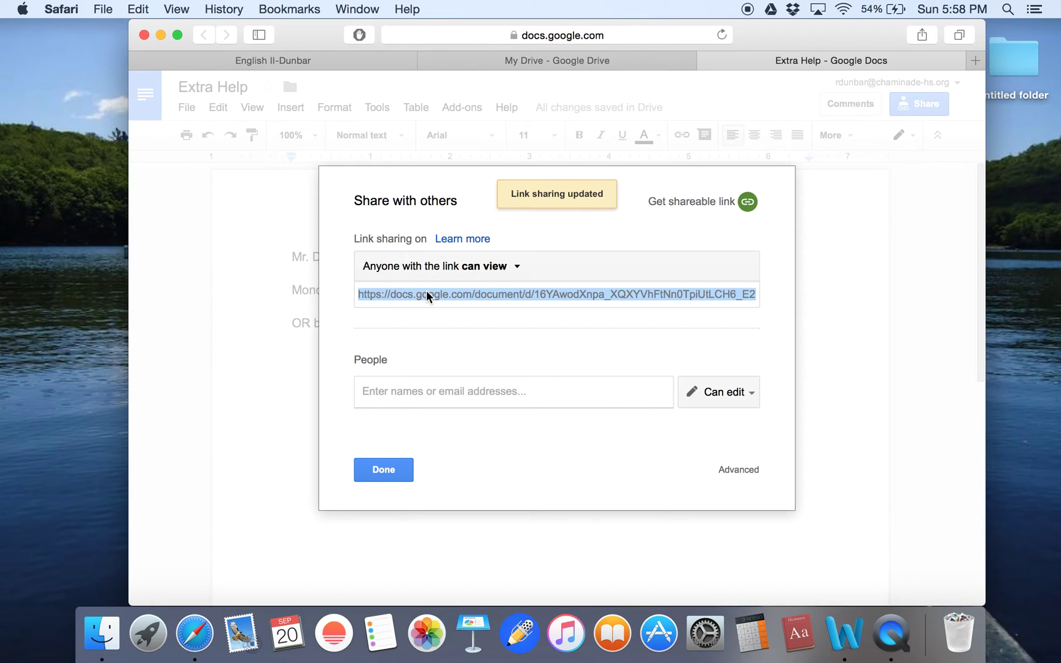
click(376, 470)
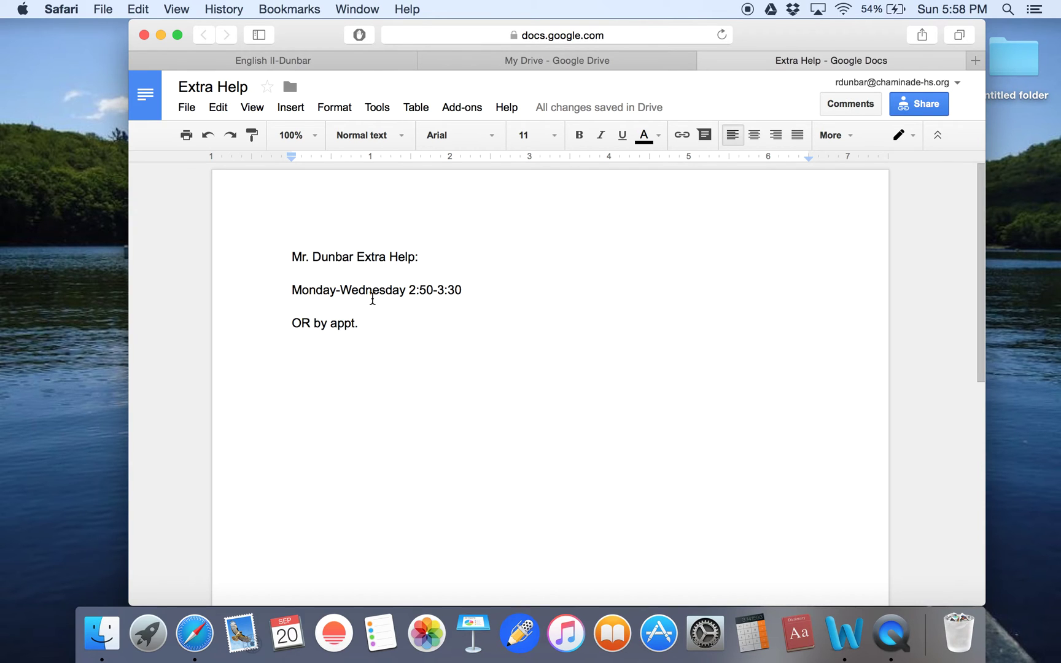
click(312, 59)
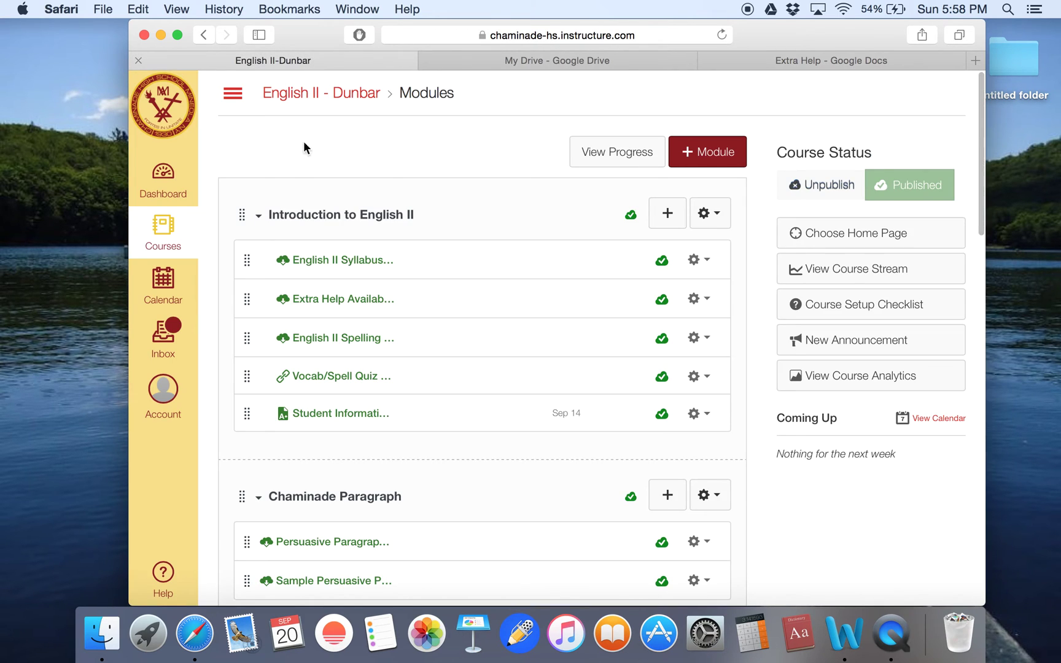
Add External URL item 'Extra Help Availability' with the pasted Google Doc link to Introduction to English II
click(676, 219)
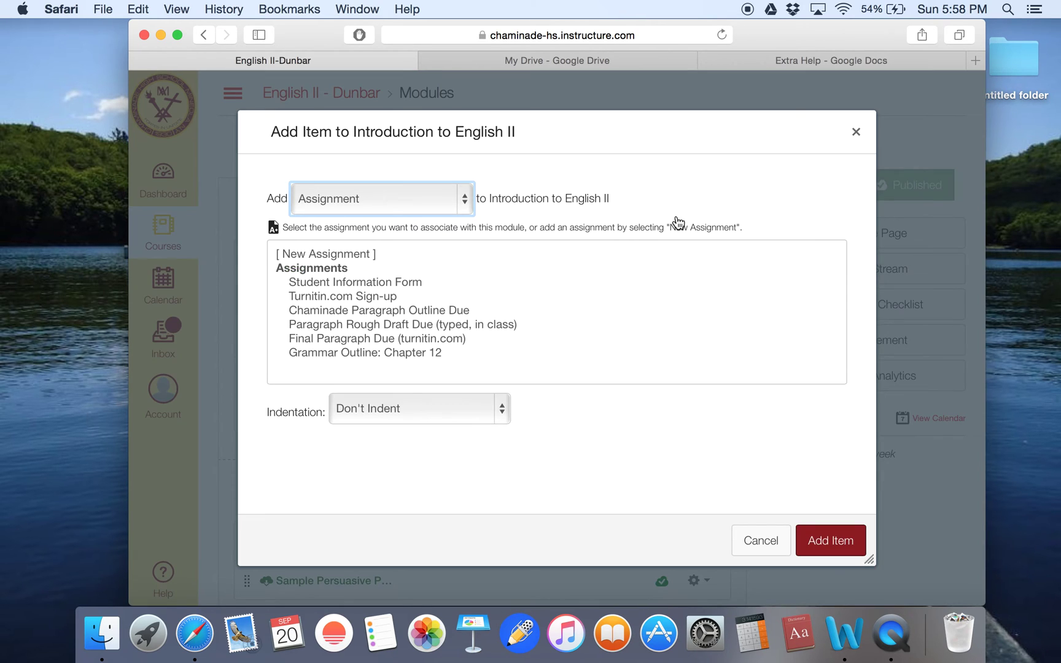
click(415, 204)
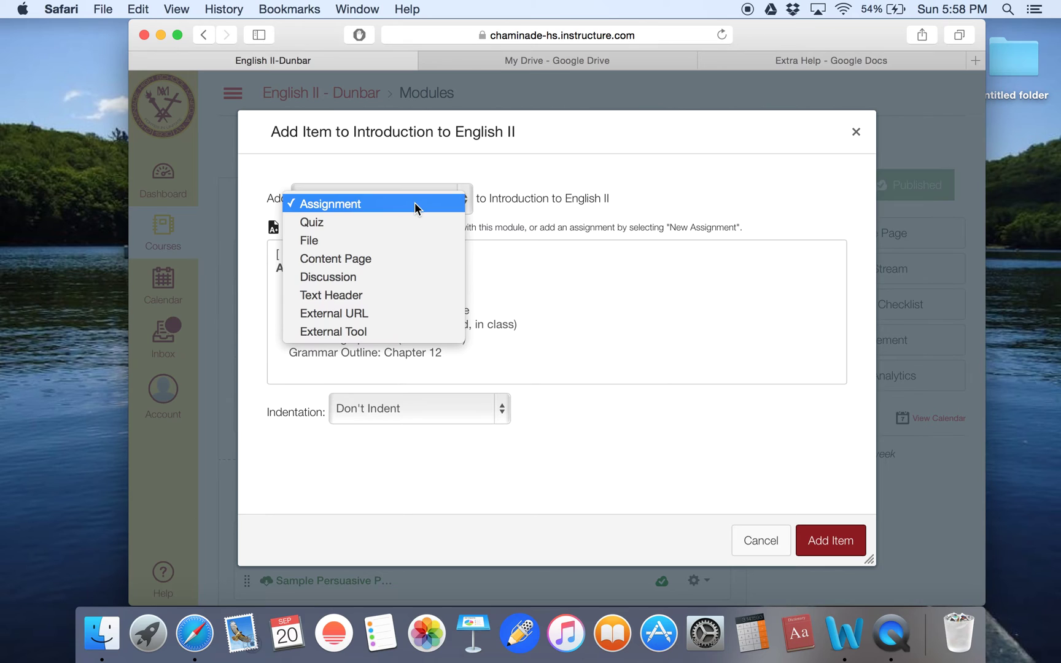
click(374, 312)
click(368, 256)
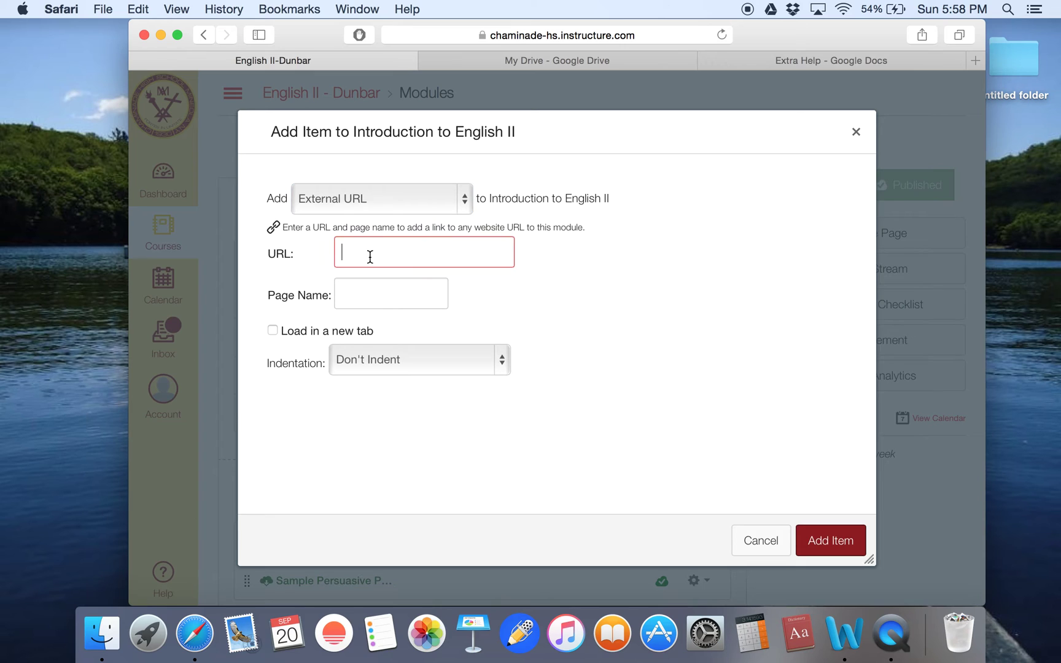
key(super+v)
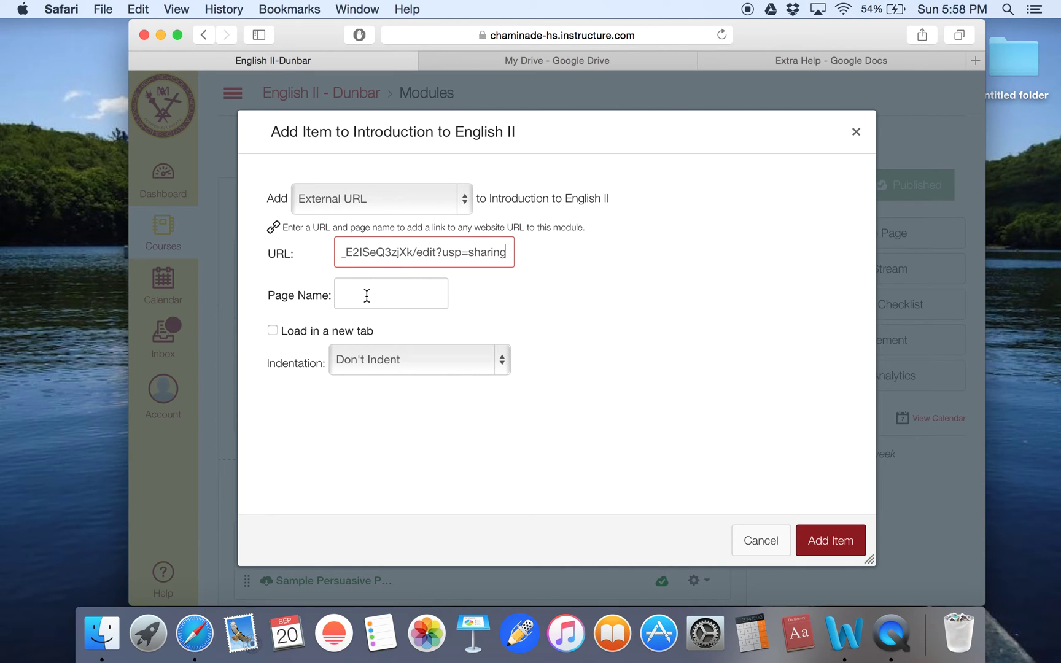
click(367, 296)
text(E)
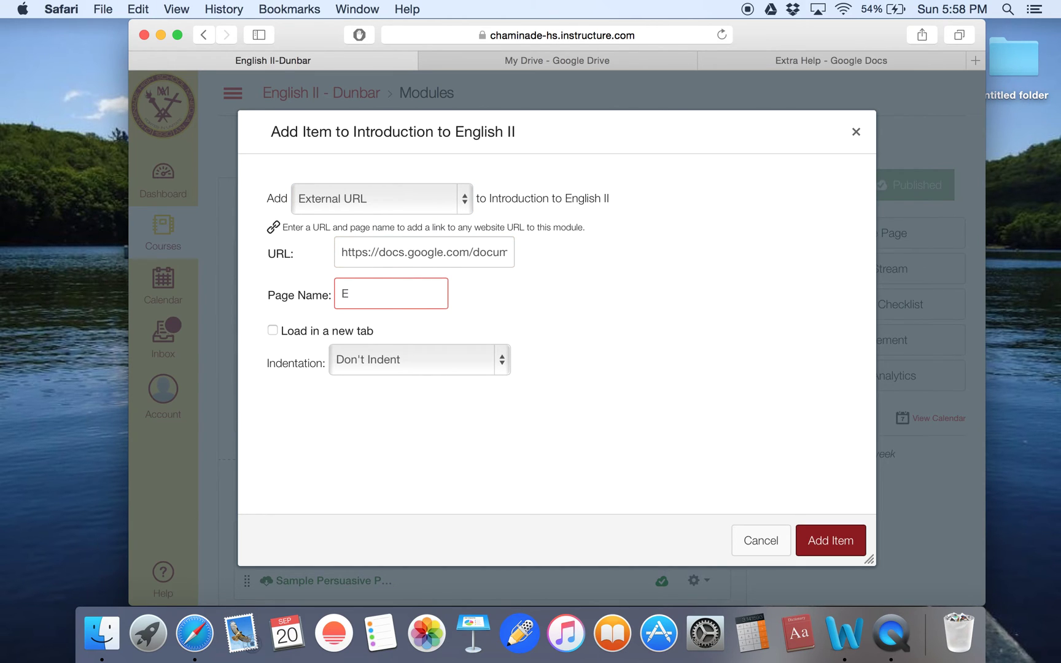
text(xt)
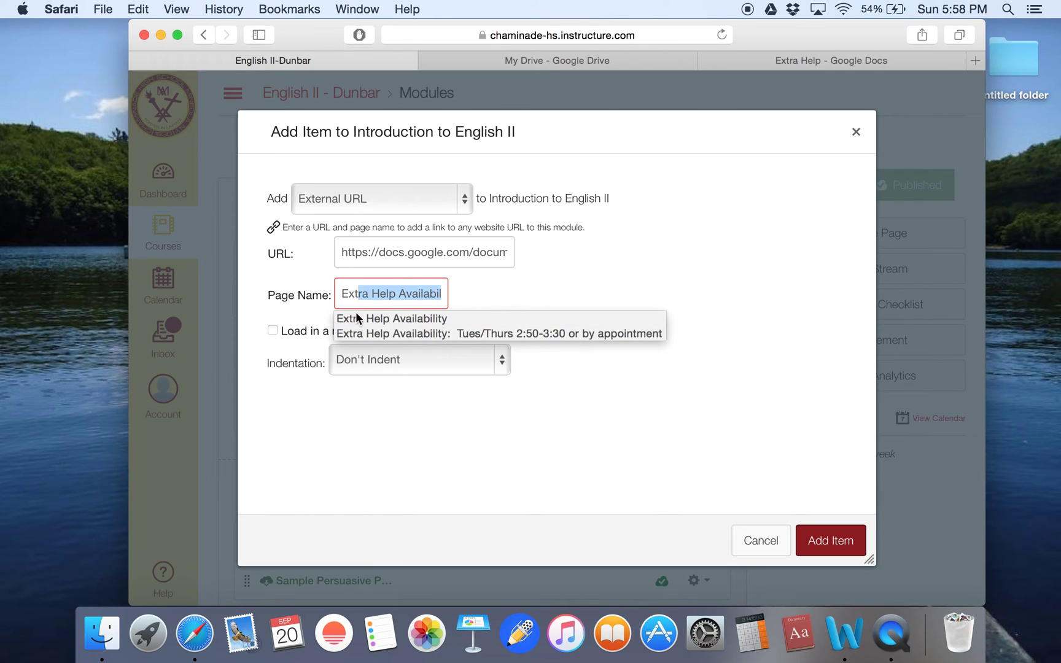
text(r)
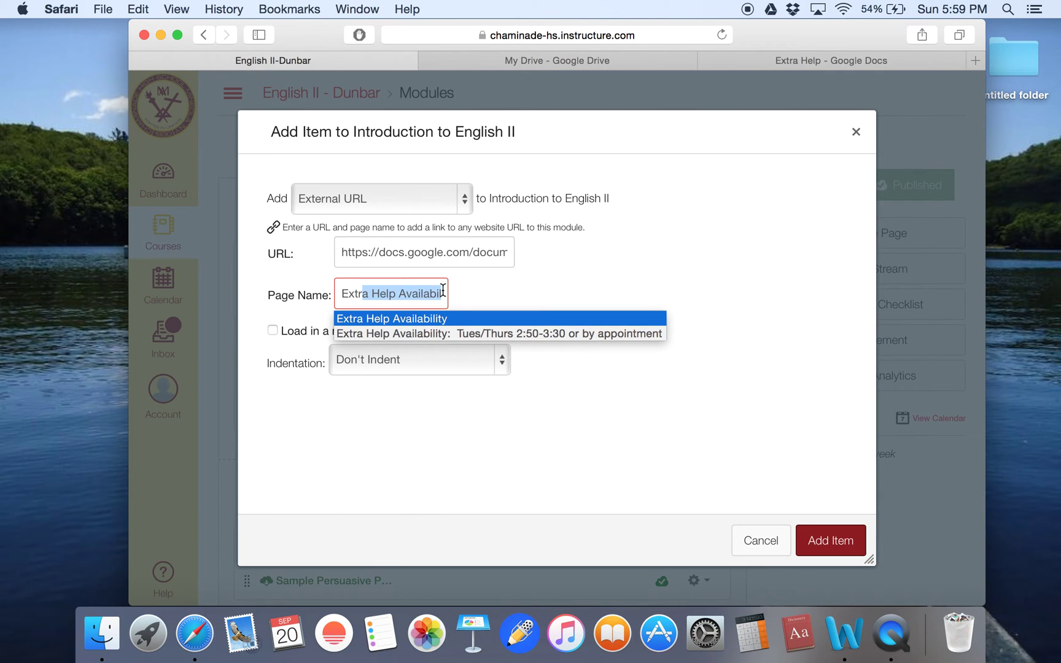
click(463, 287)
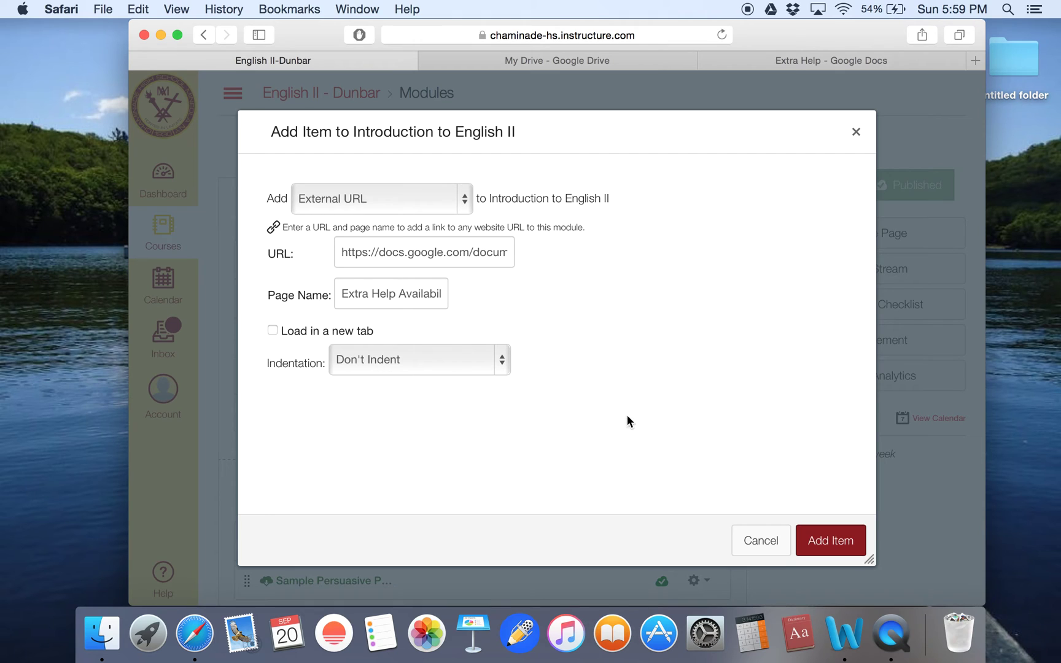
click(820, 533)
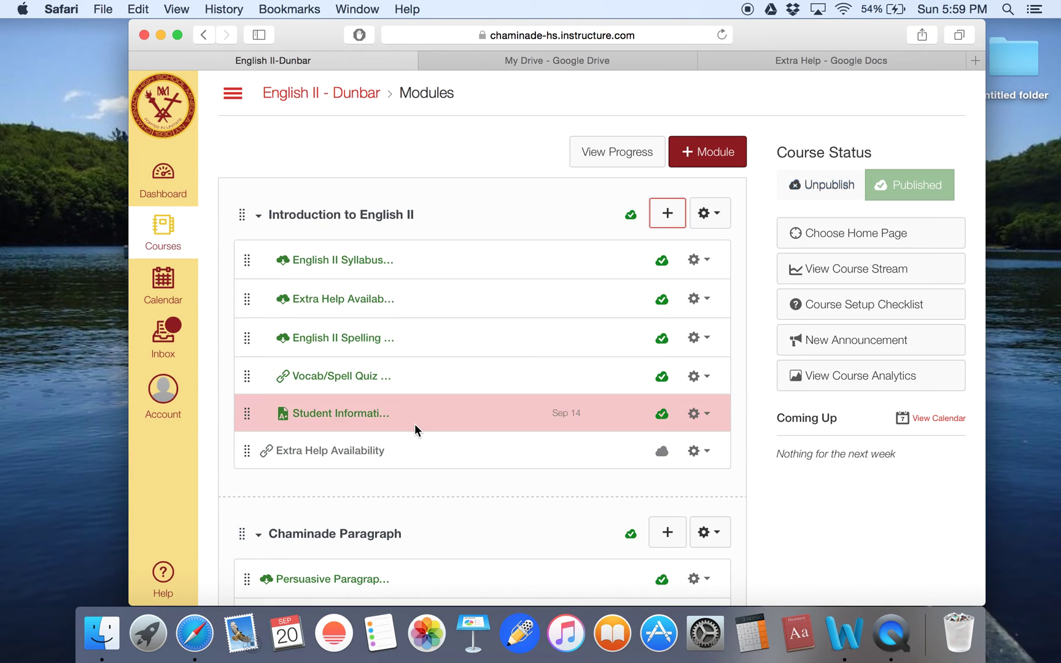
Publish the Extra Help Availability item and open it to view the embedded doc
click(661, 452)
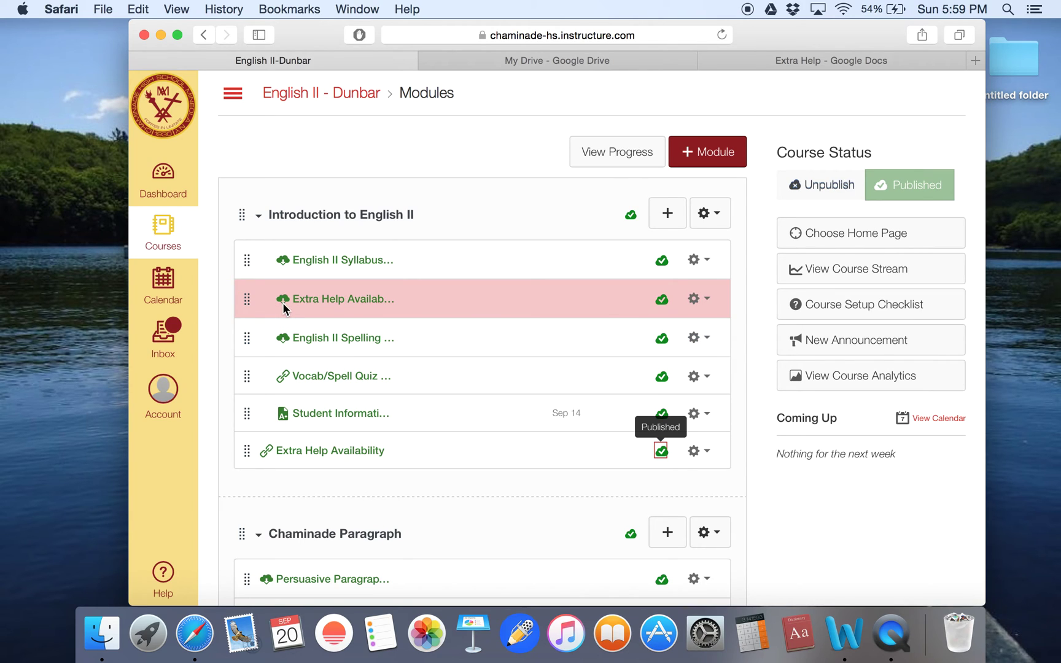
click(312, 455)
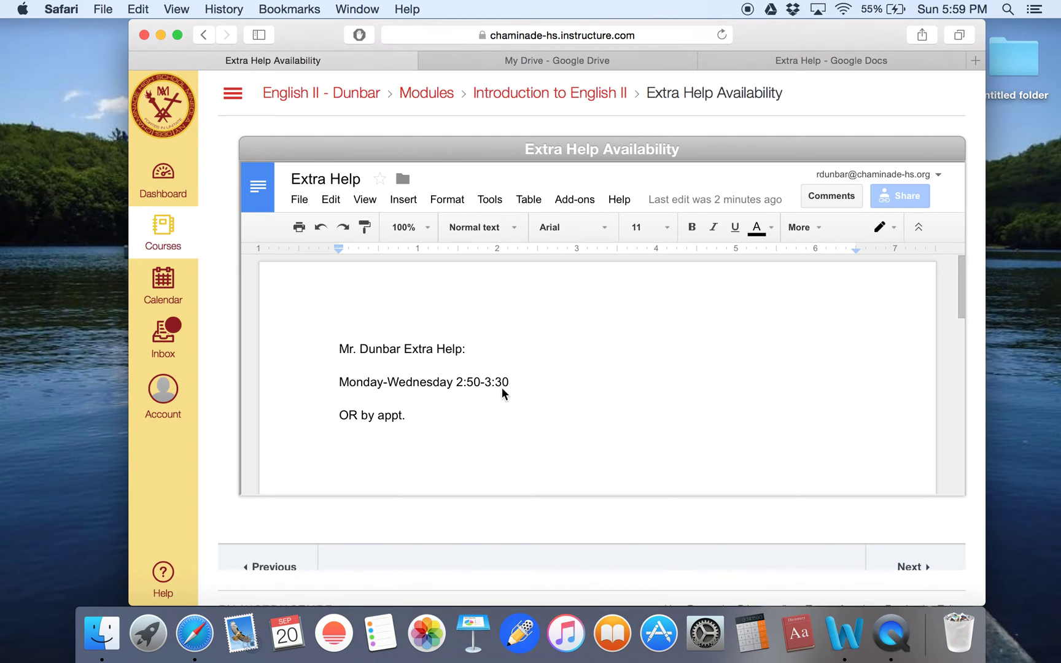
Change the end time in the embedded doc from 3:30 to 3:40
scroll(502, 387, down, 1)
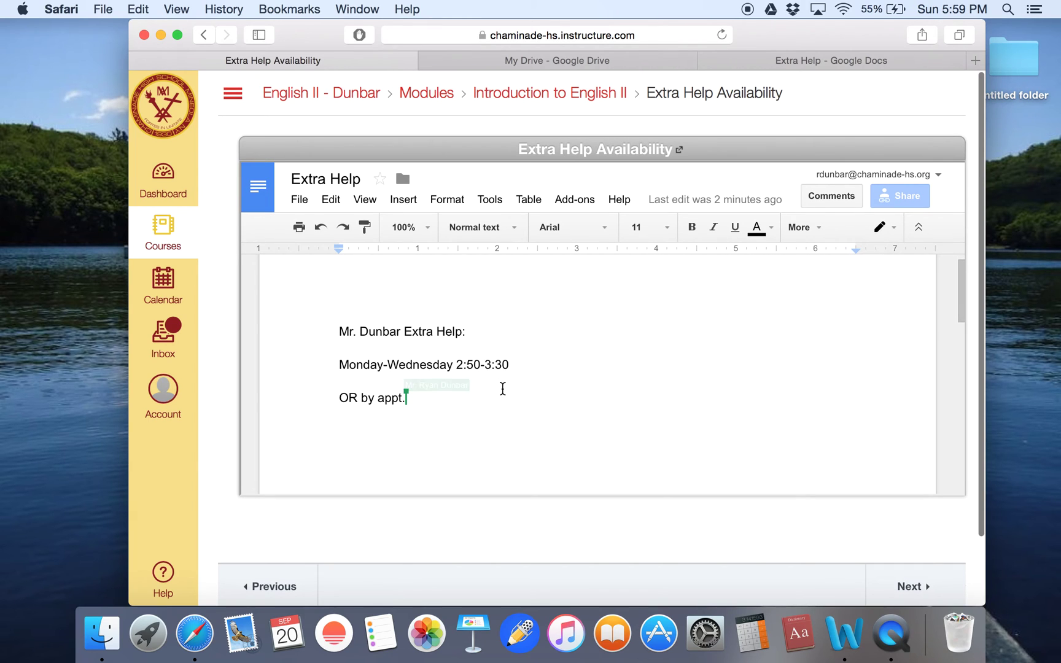
click(468, 334)
click(510, 364)
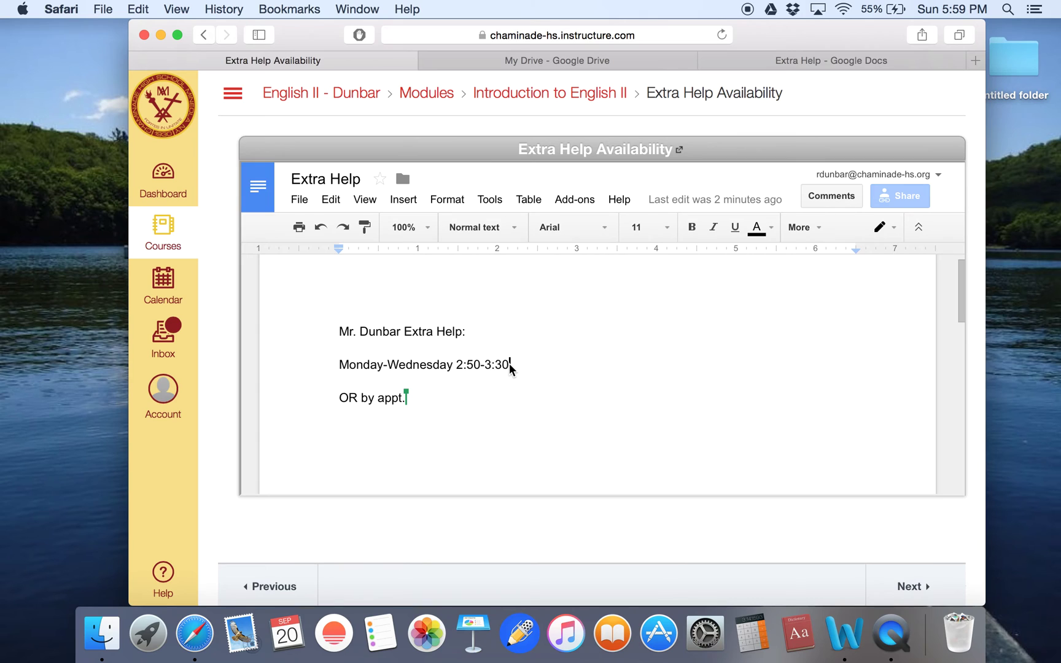
key(BackSpace)
key(BackSpace)
text(40)
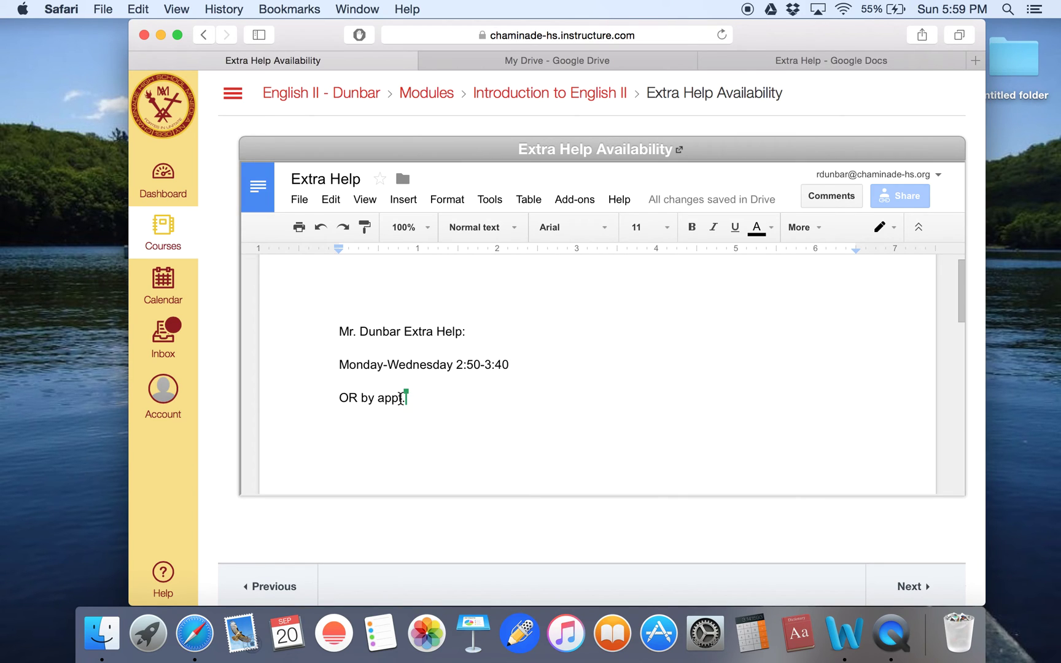
Change the last line from 'OR by appt.' to 'OR by appointment'
key(BackSpace)
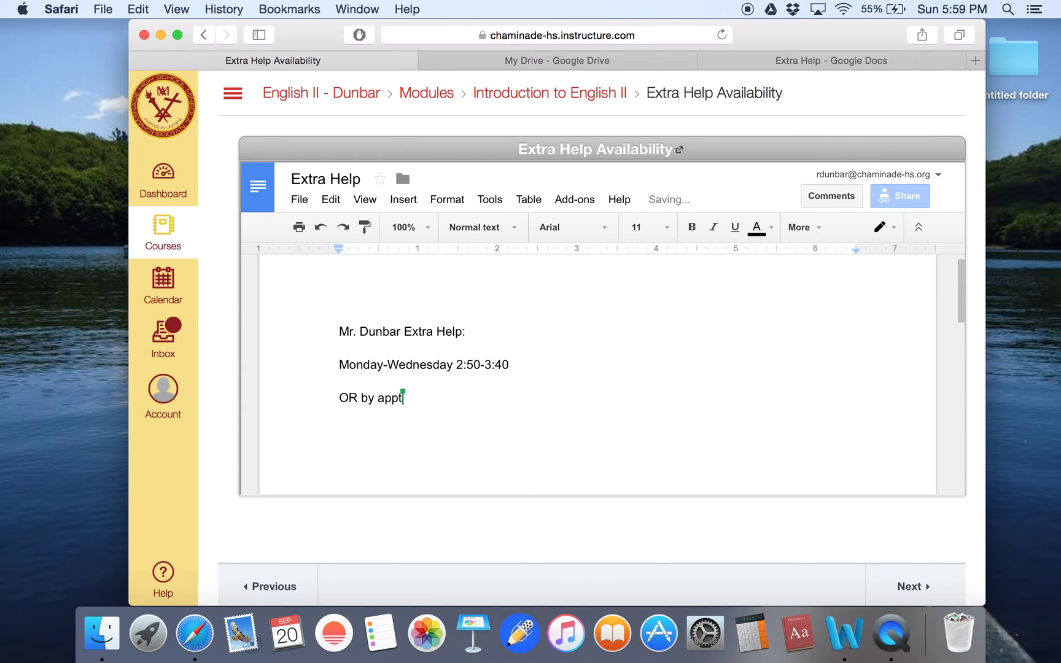
key(BackSpace)
text(ointment)
click(474, 349)
click(411, 331)
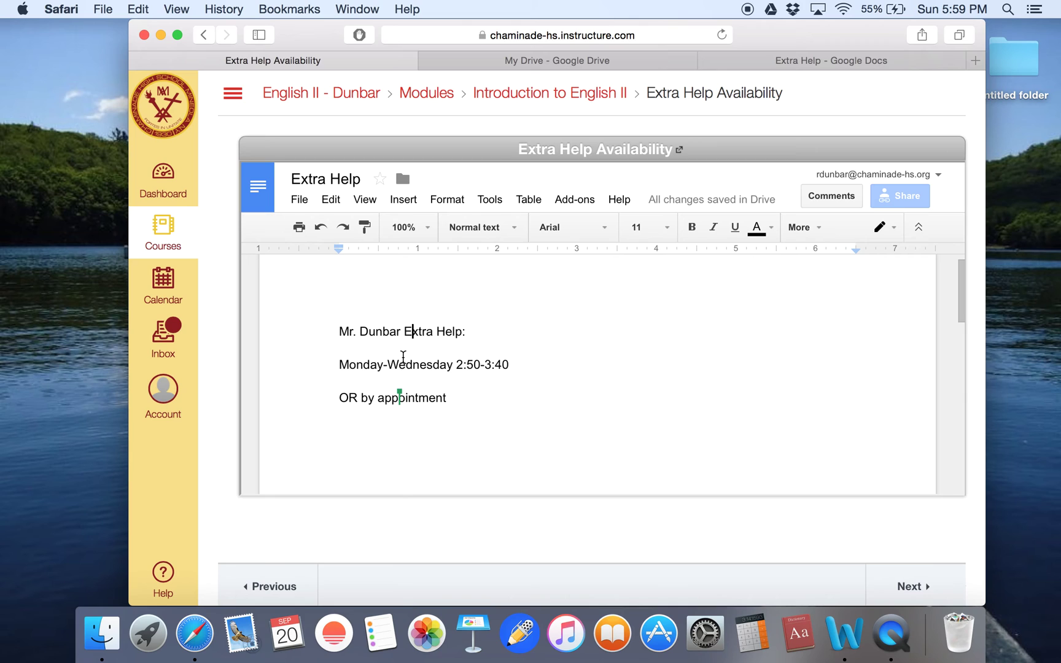
click(354, 405)
Return to the English II course and open the Vocab/Spell Quiz Schedule item
click(163, 233)
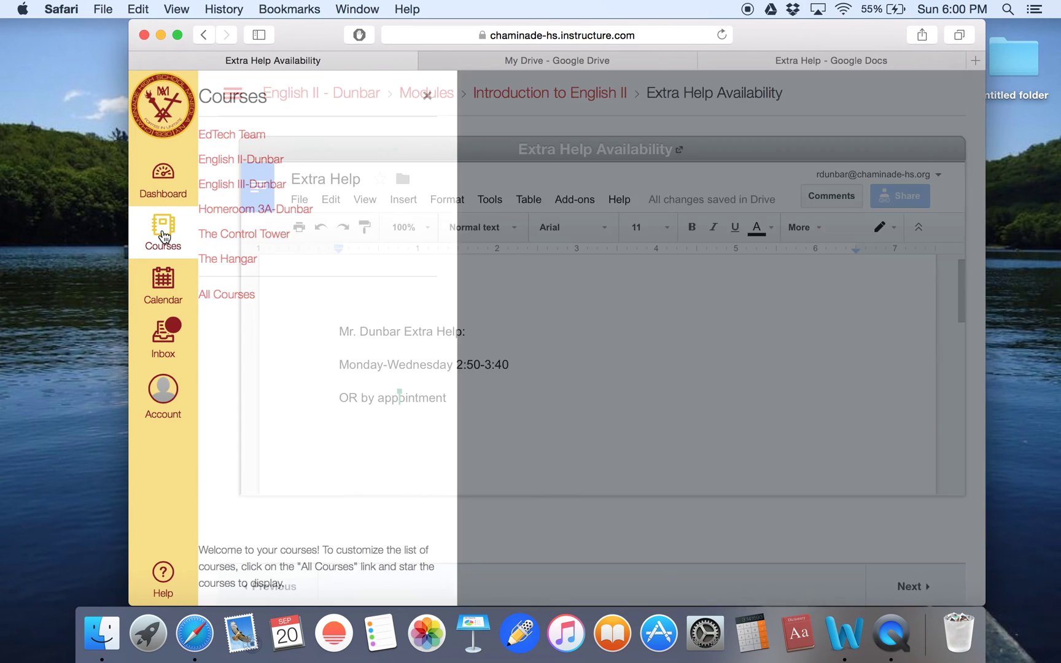
click(262, 158)
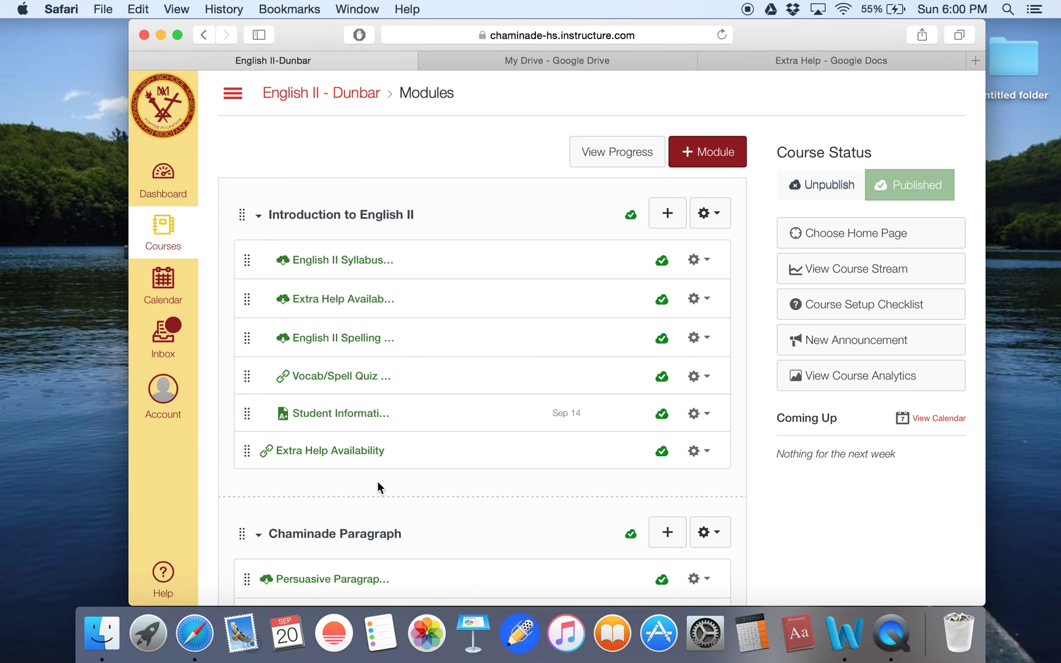
click(336, 377)
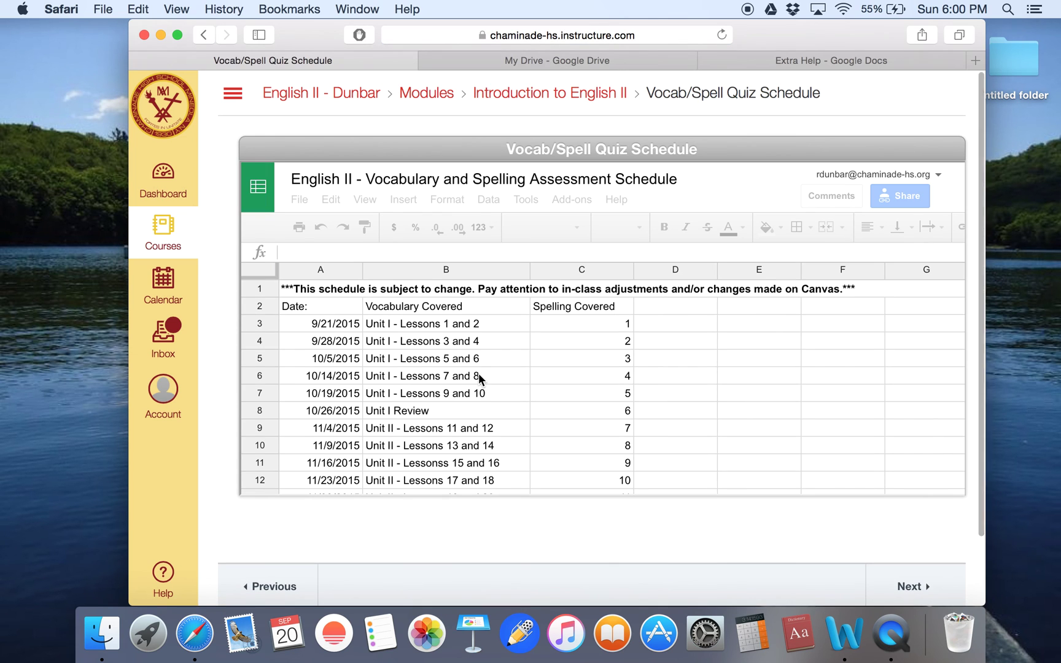
scroll(478, 373, down, 1)
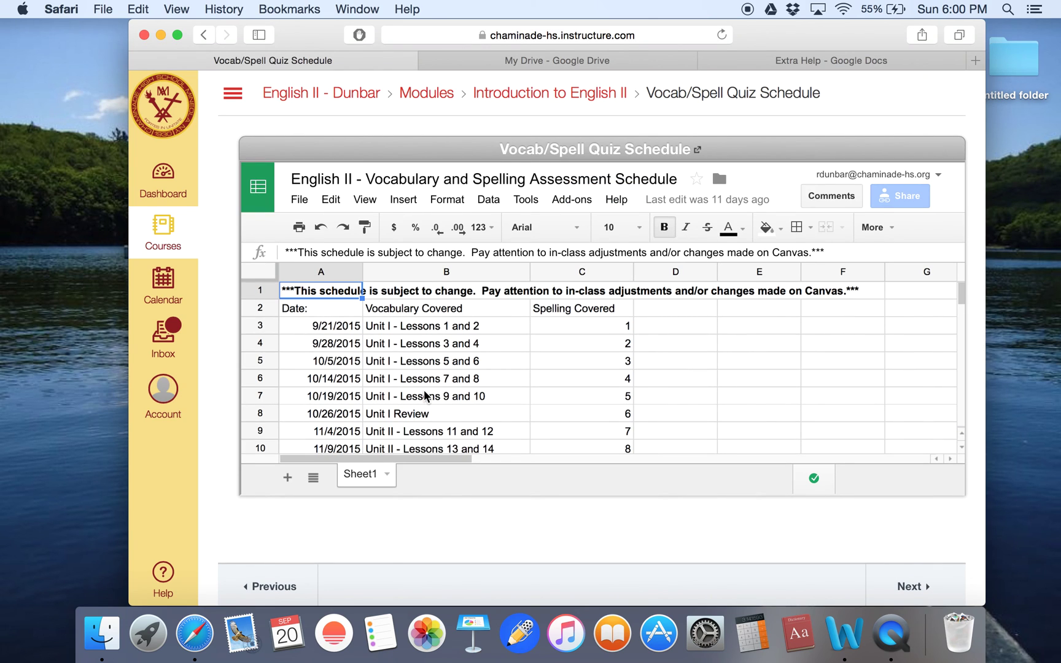
click(347, 397)
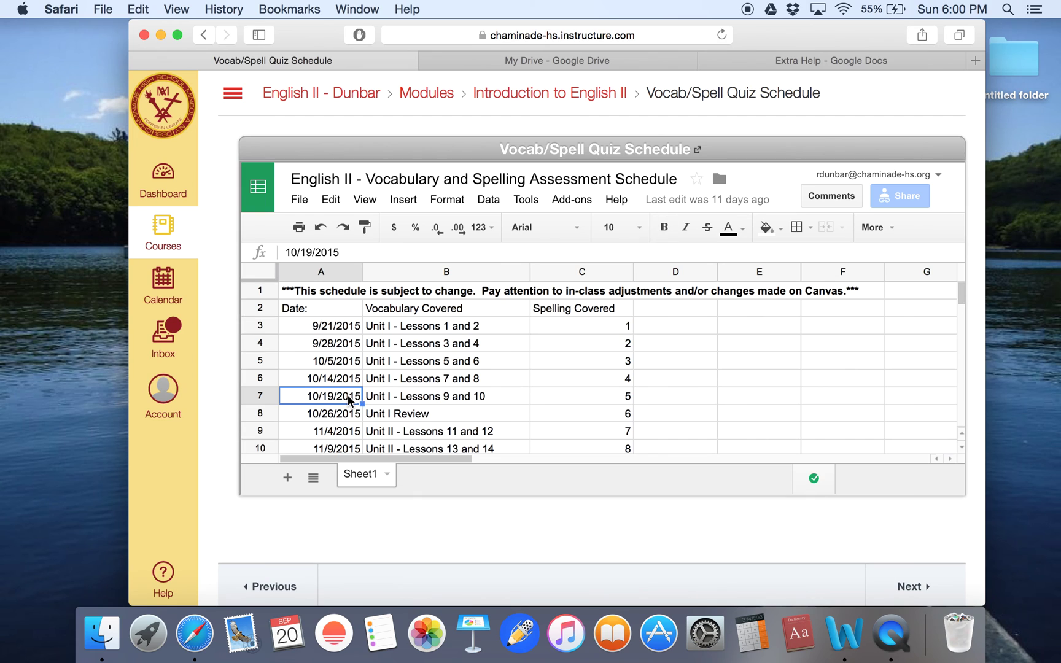
click(448, 418)
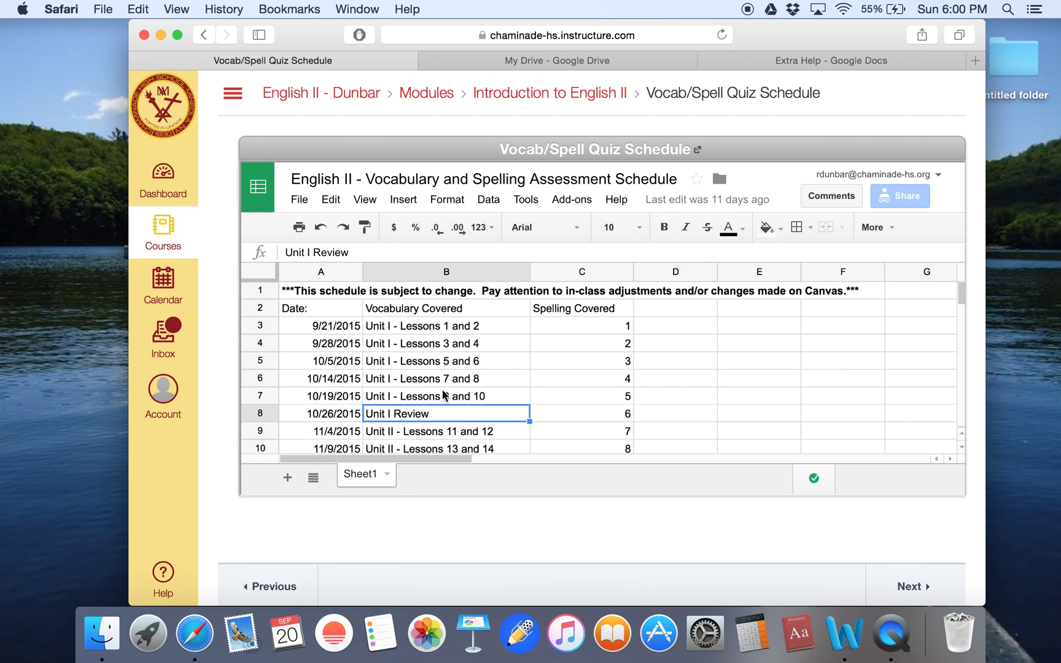
click(444, 395)
click(417, 364)
click(419, 379)
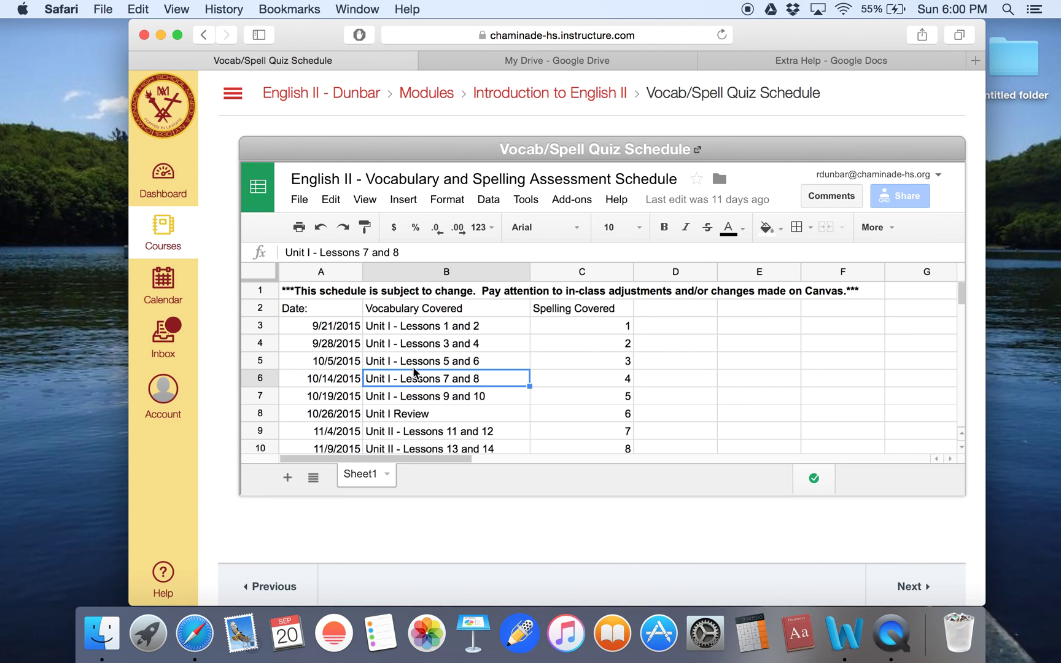
click(419, 363)
click(414, 343)
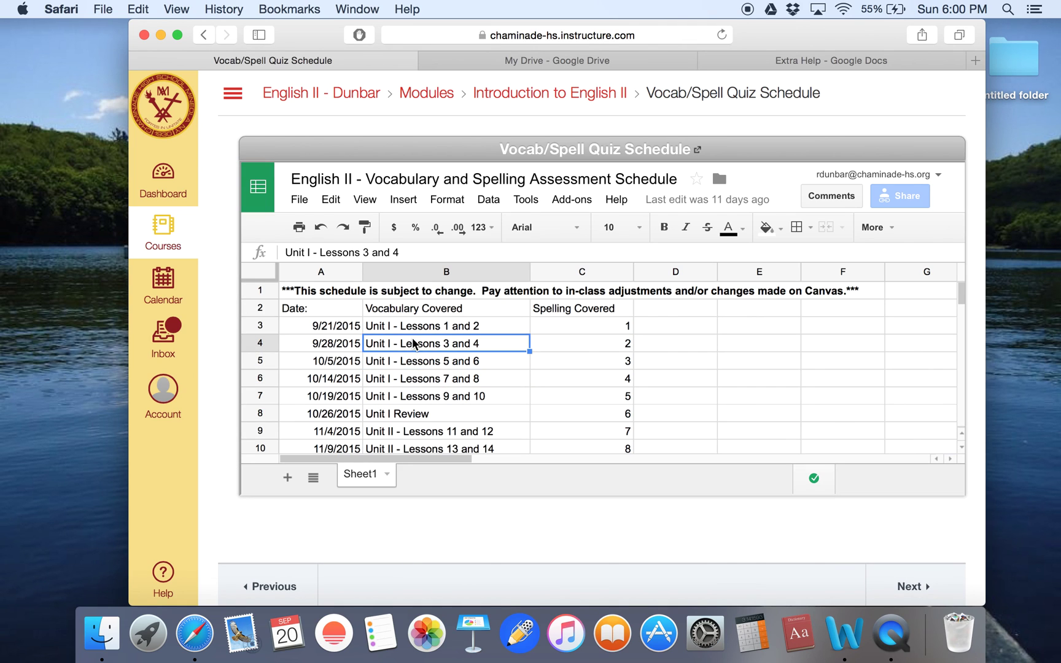